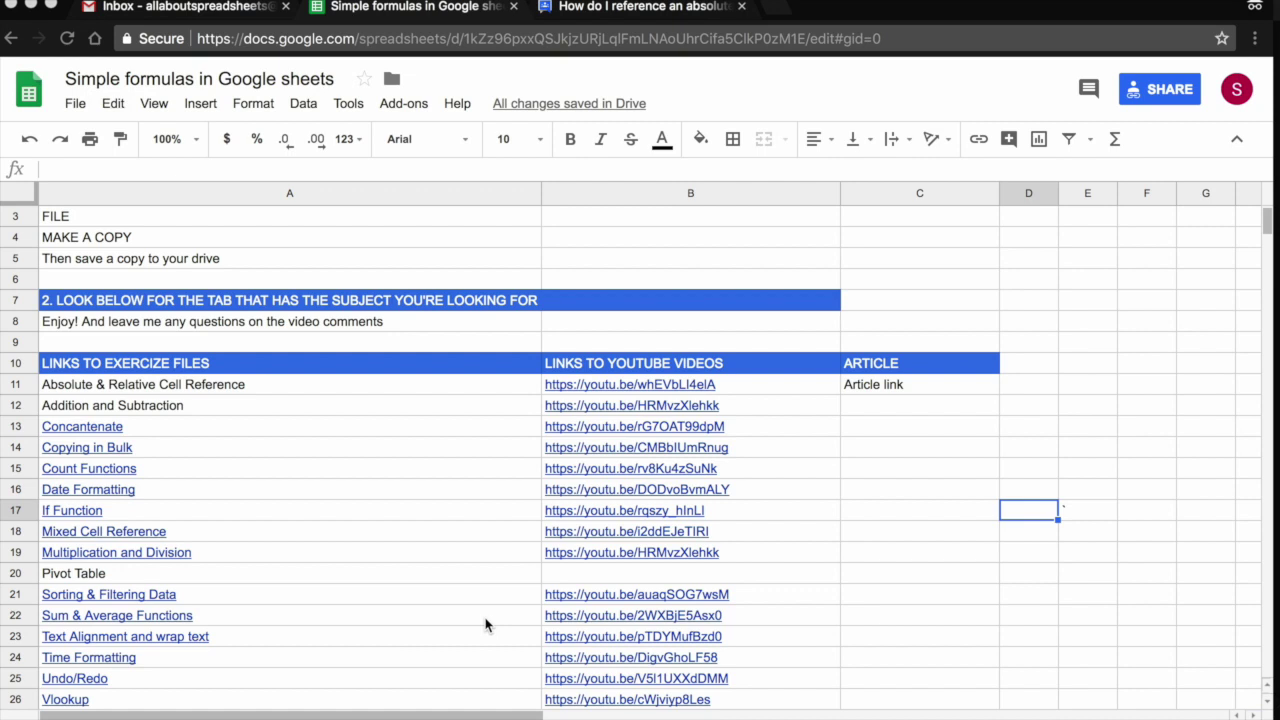
Scroll to and select the Absolute & Relative Cell Reference entry in A11.
scroll(485, 625, up, 1)
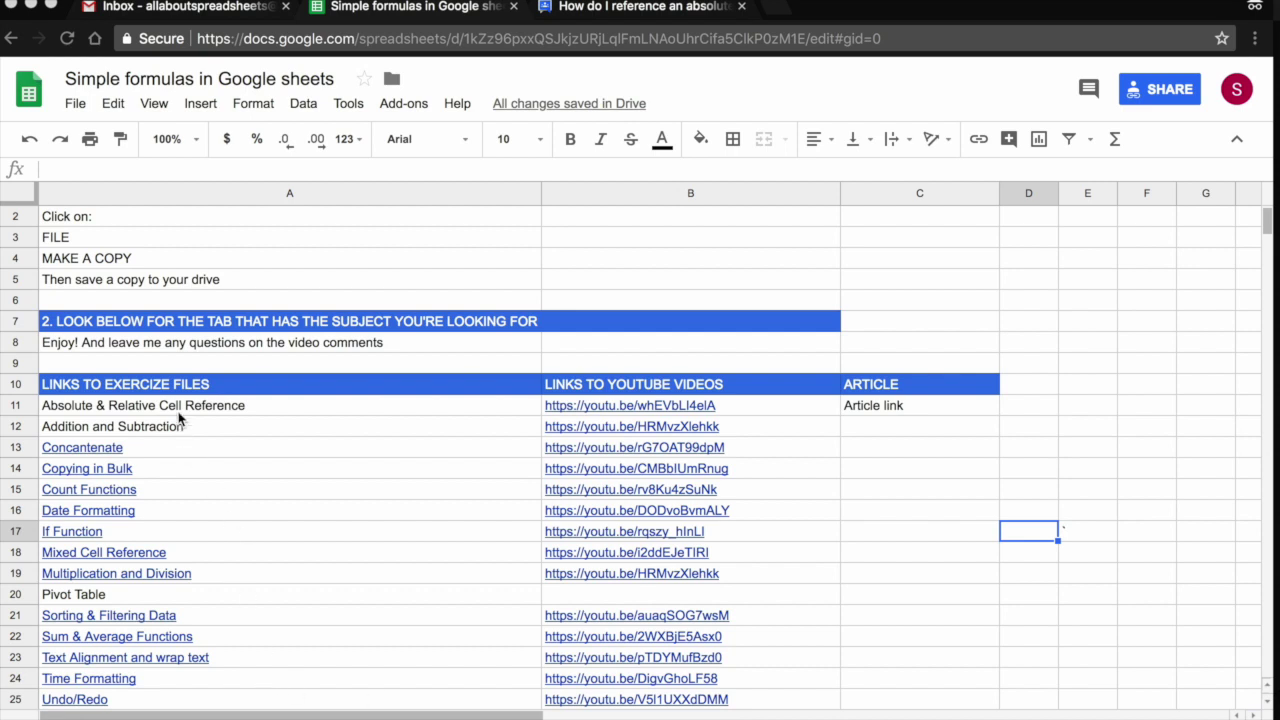
scroll(180, 419, down, 1)
scroll(180, 419, down, 1)
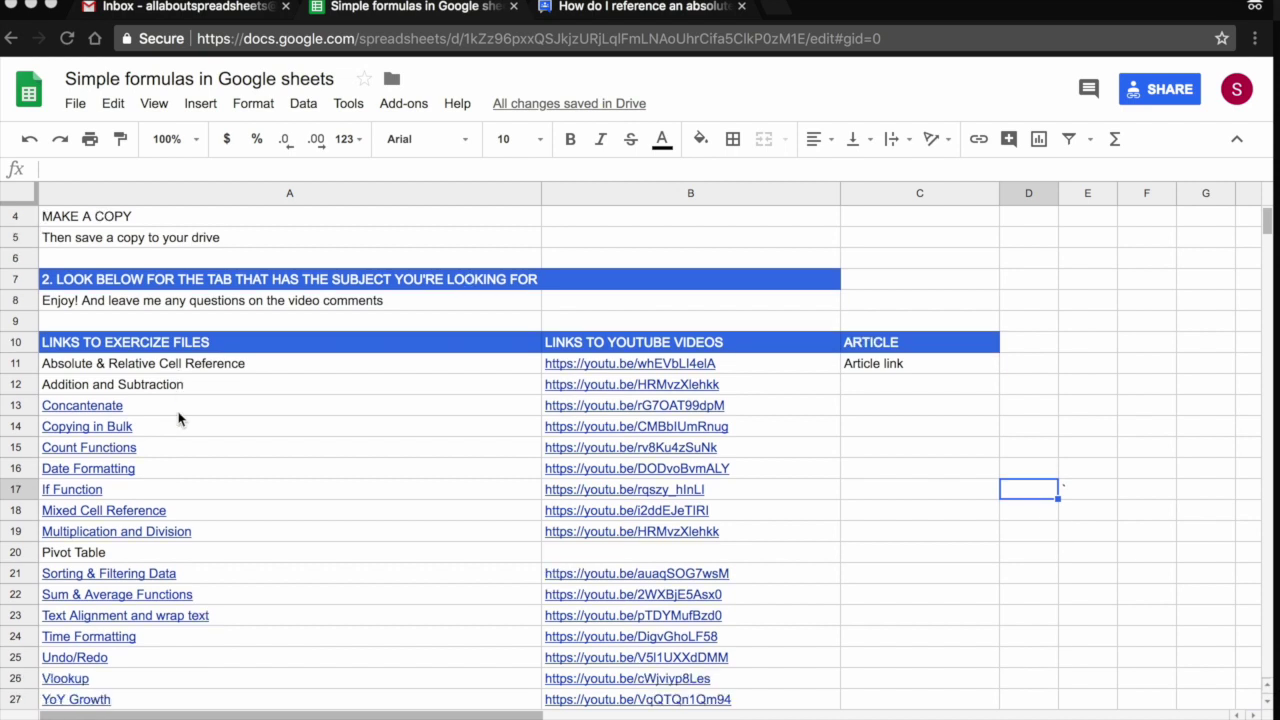
scroll(180, 419, down, 1)
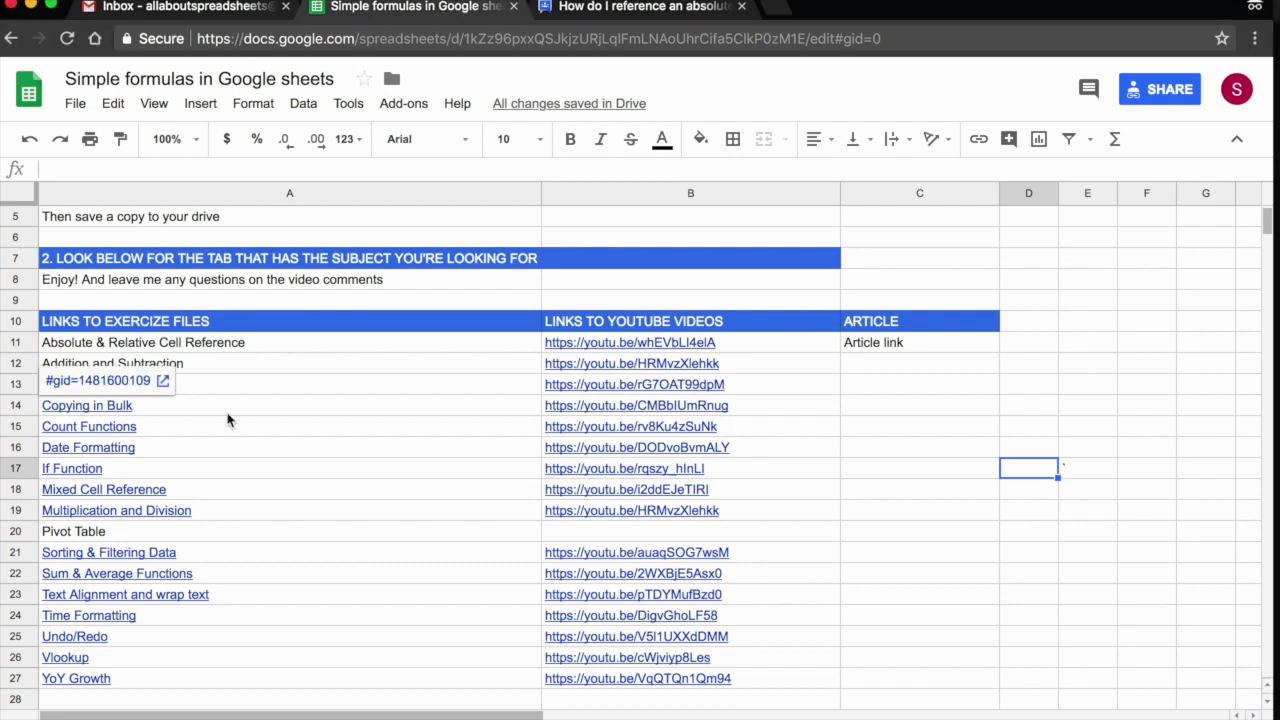
mouse_move(112, 384)
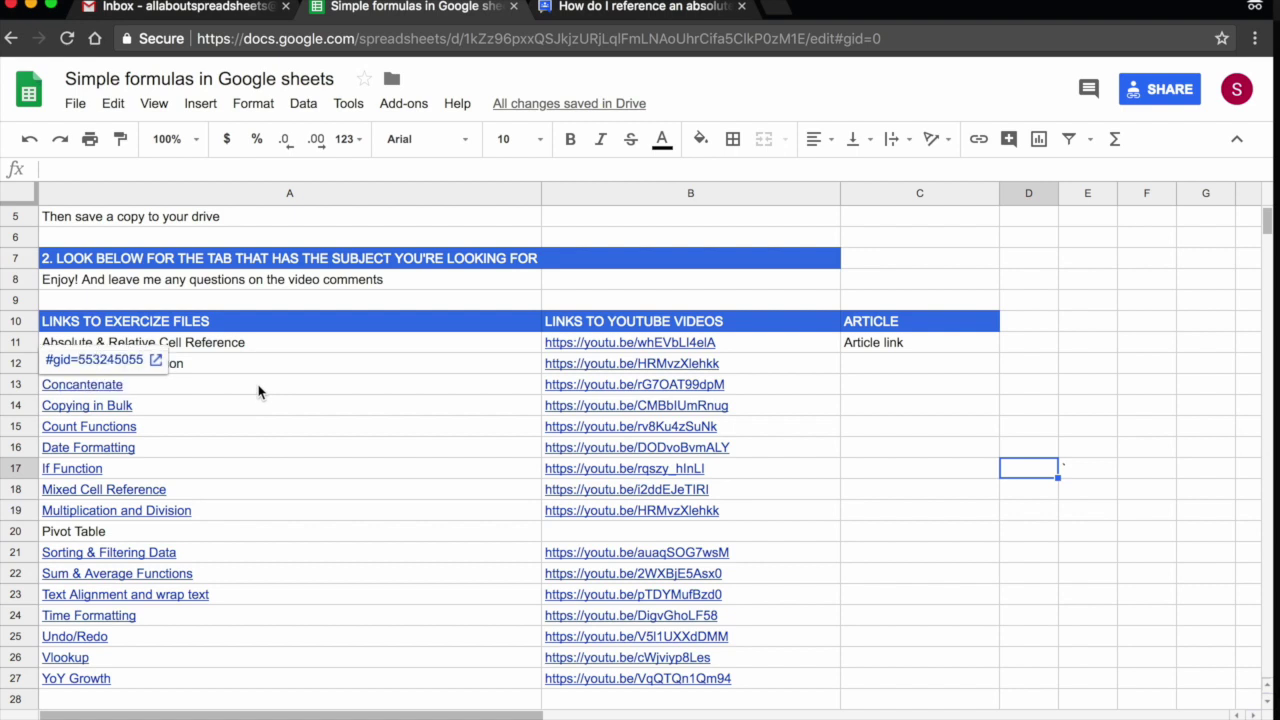
click(259, 347)
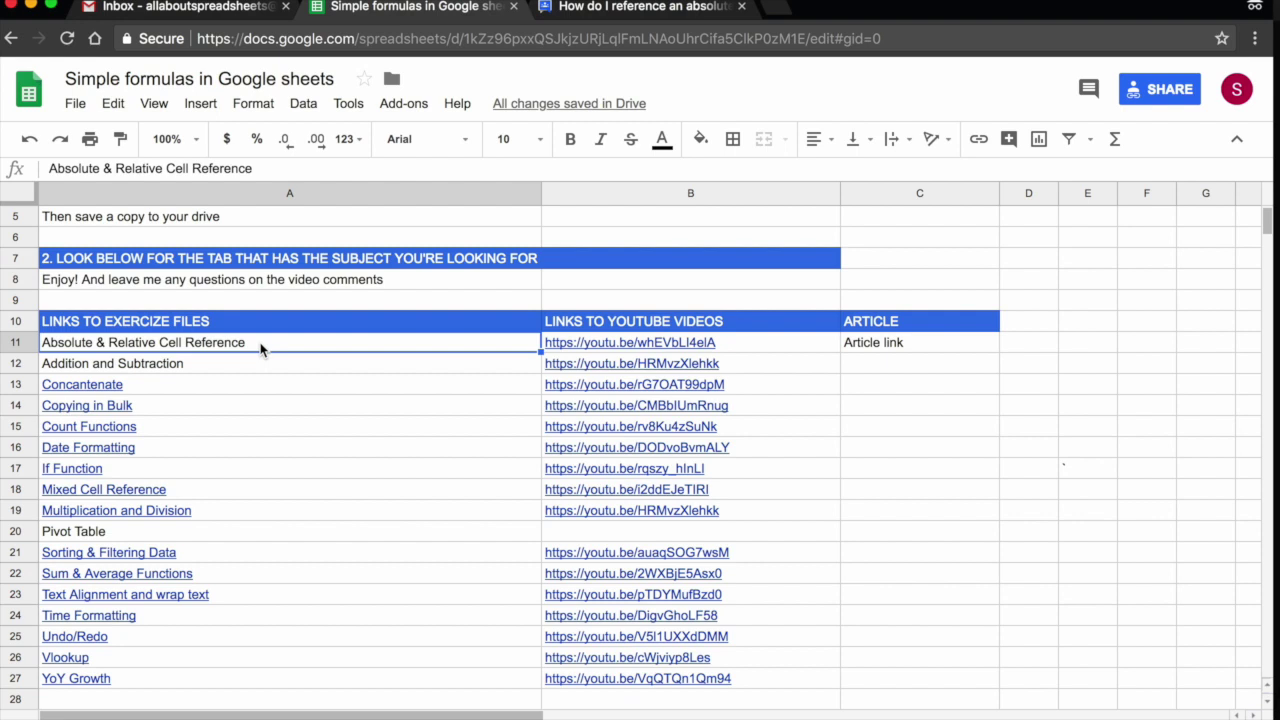
key(Down)
key(Up)
Link A11 to the 'Absolute & Relative cell reference' sheet and follow the link to verify.
right_click(211, 346)
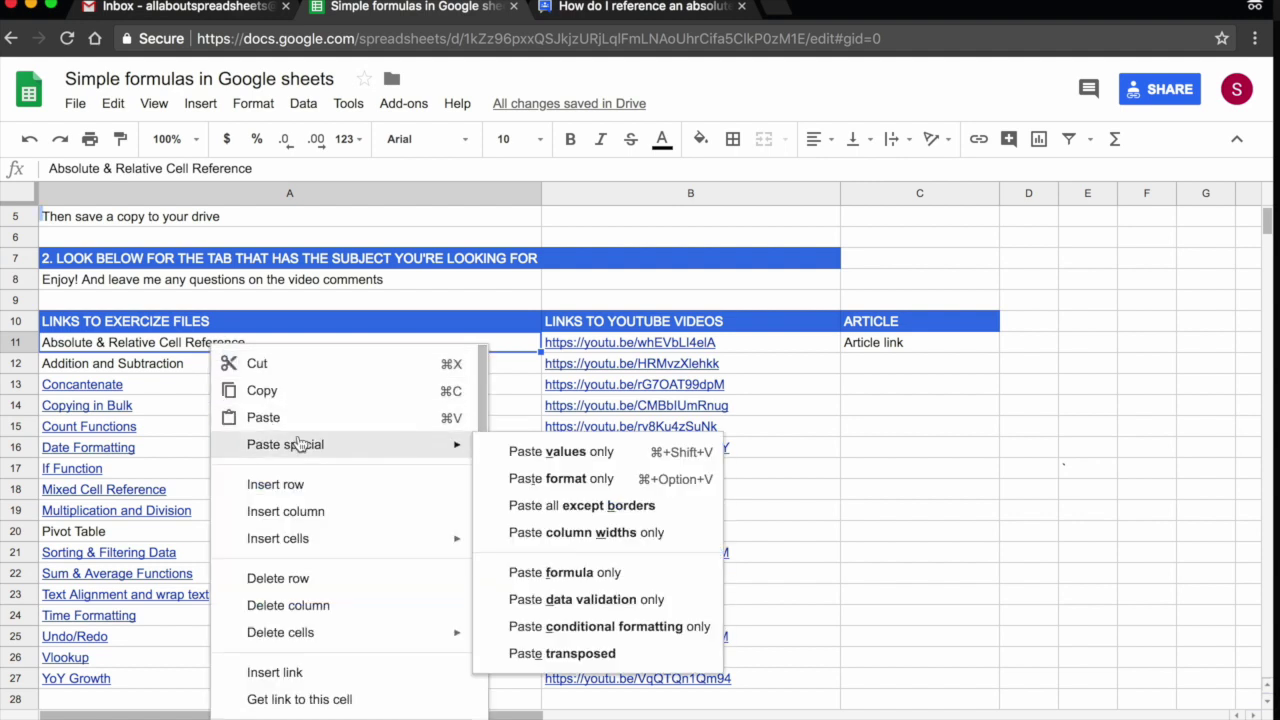
click(309, 677)
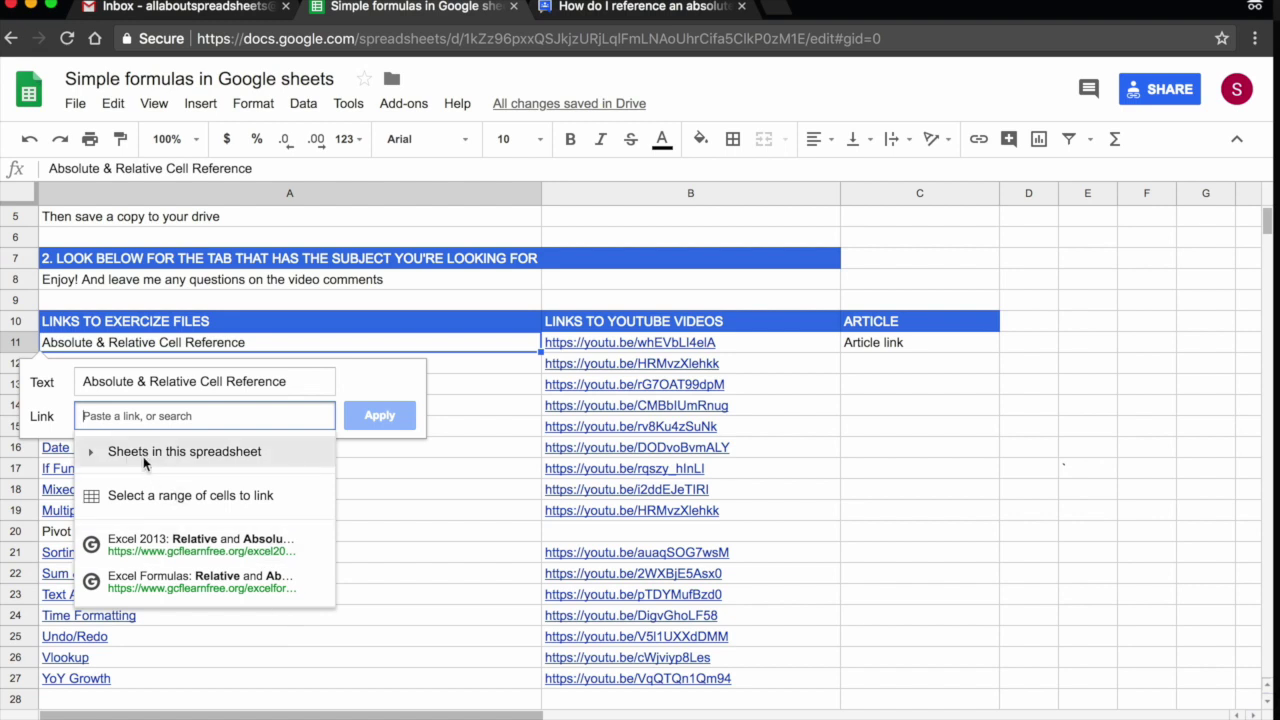
click(92, 456)
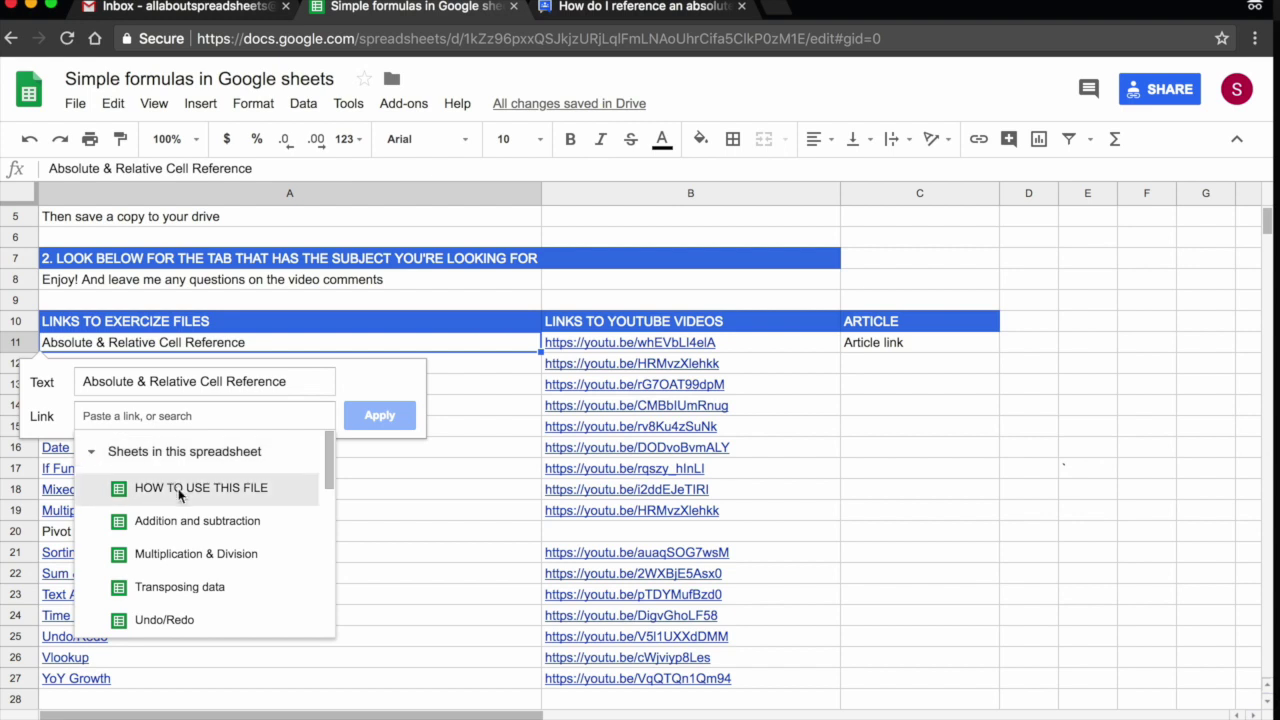
scroll(180, 491, down, 2)
scroll(180, 491, down, 1)
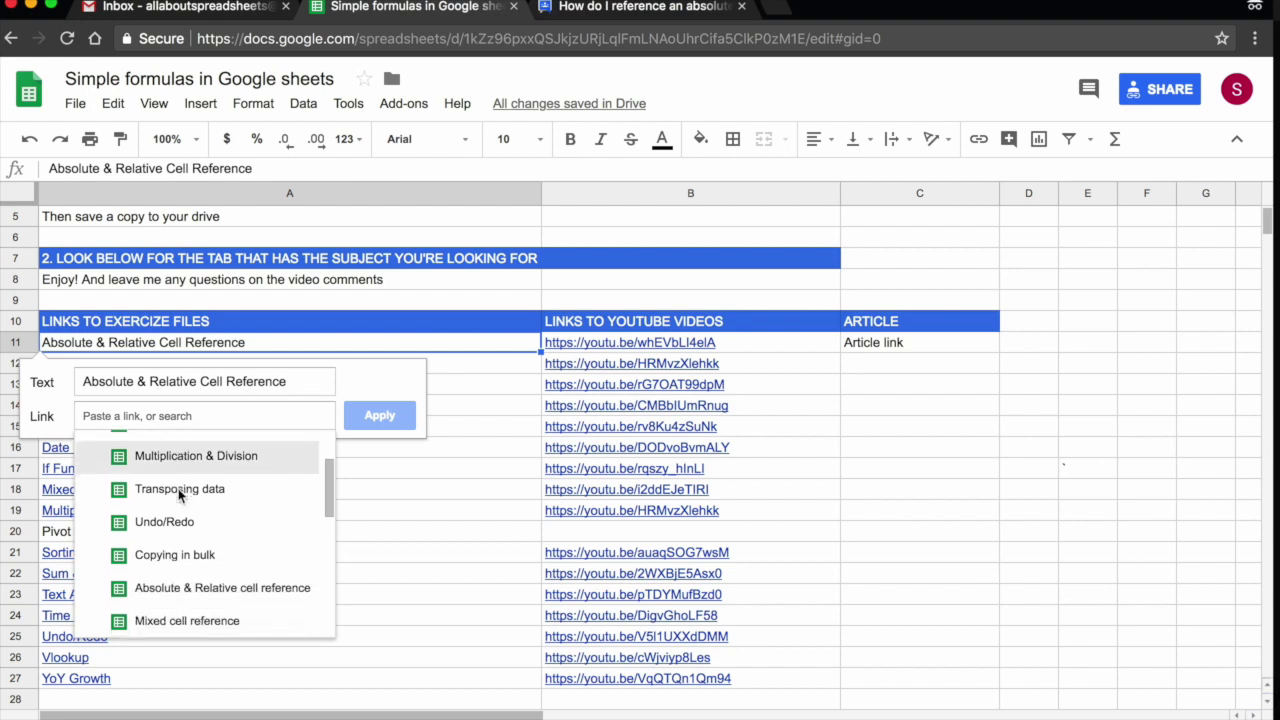
click(231, 587)
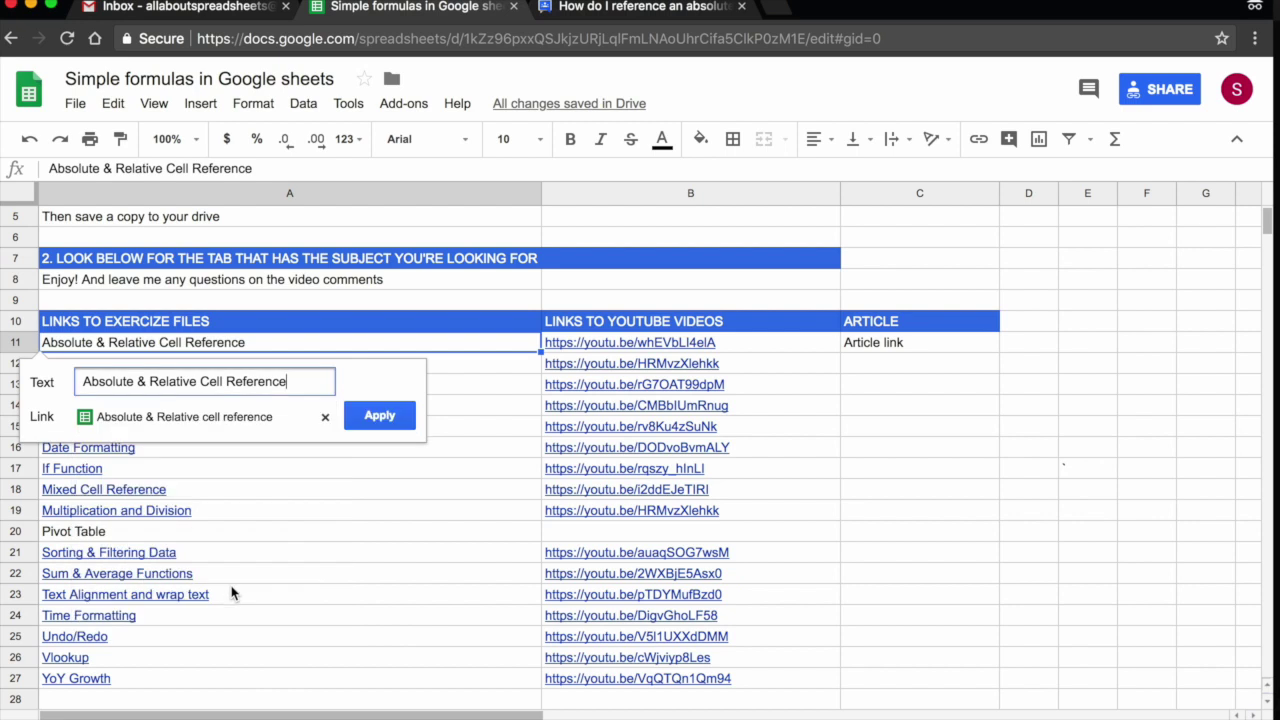
click(380, 416)
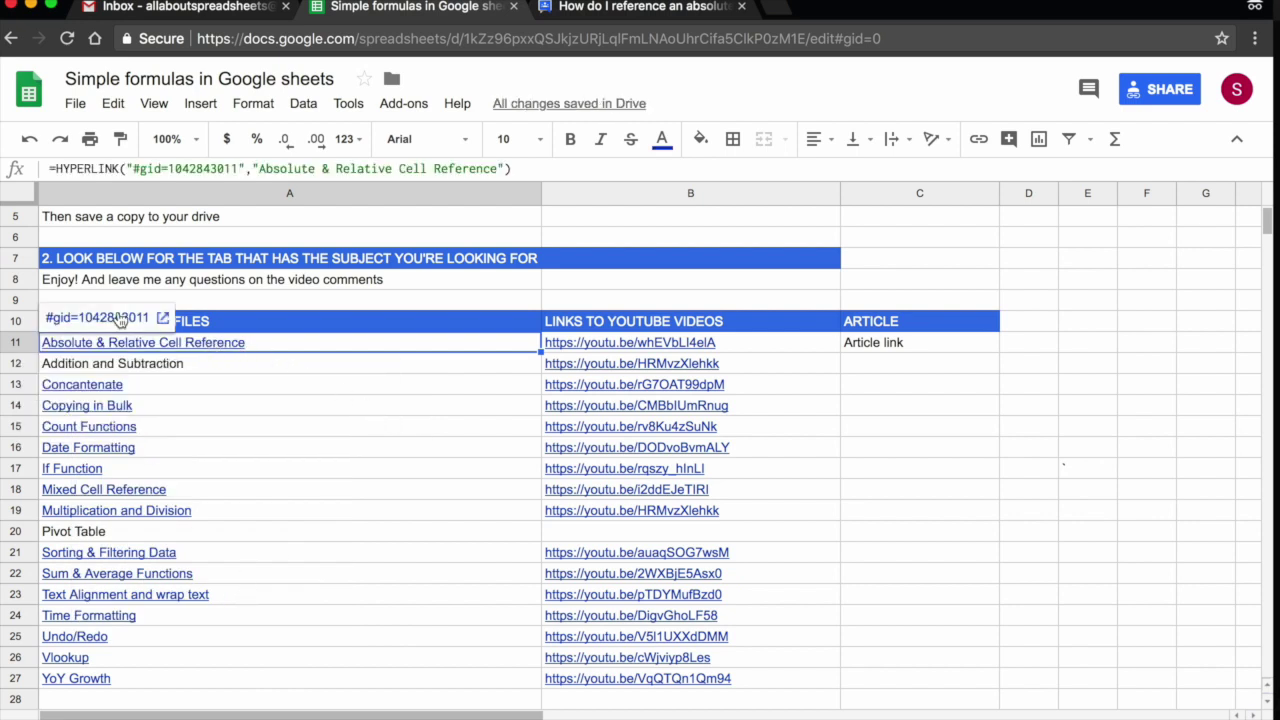
click(116, 318)
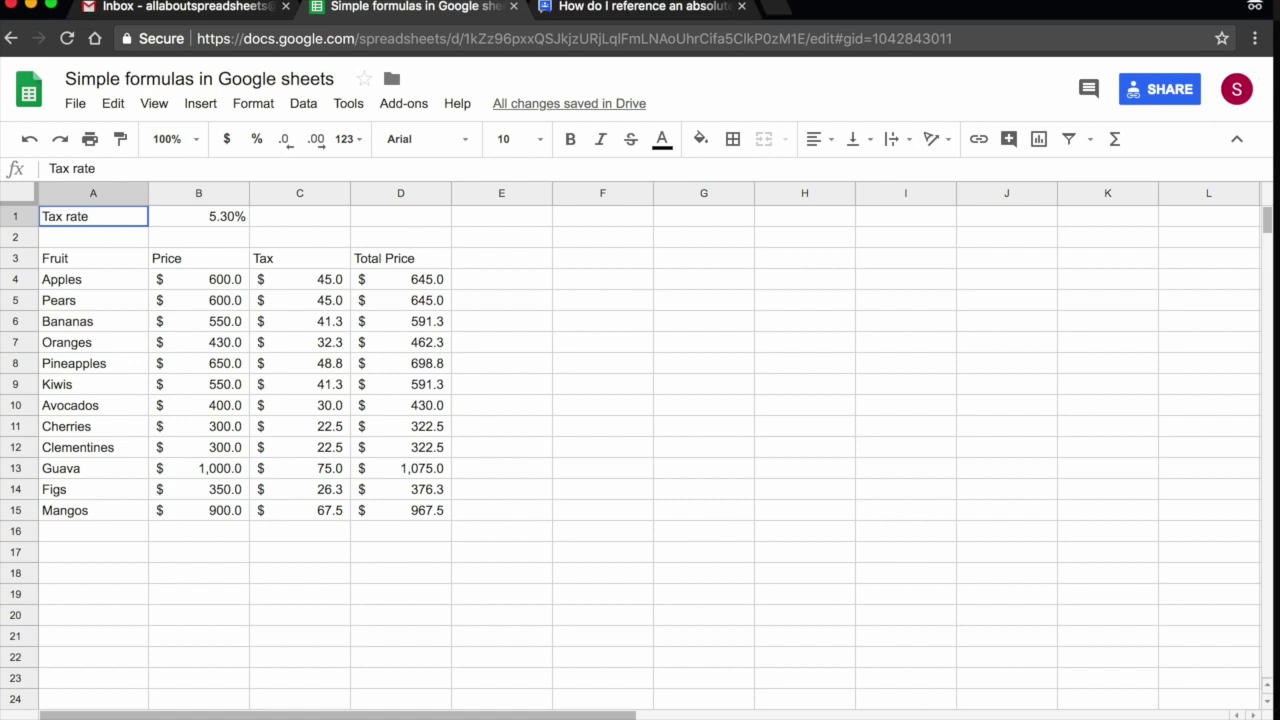
click(272, 718)
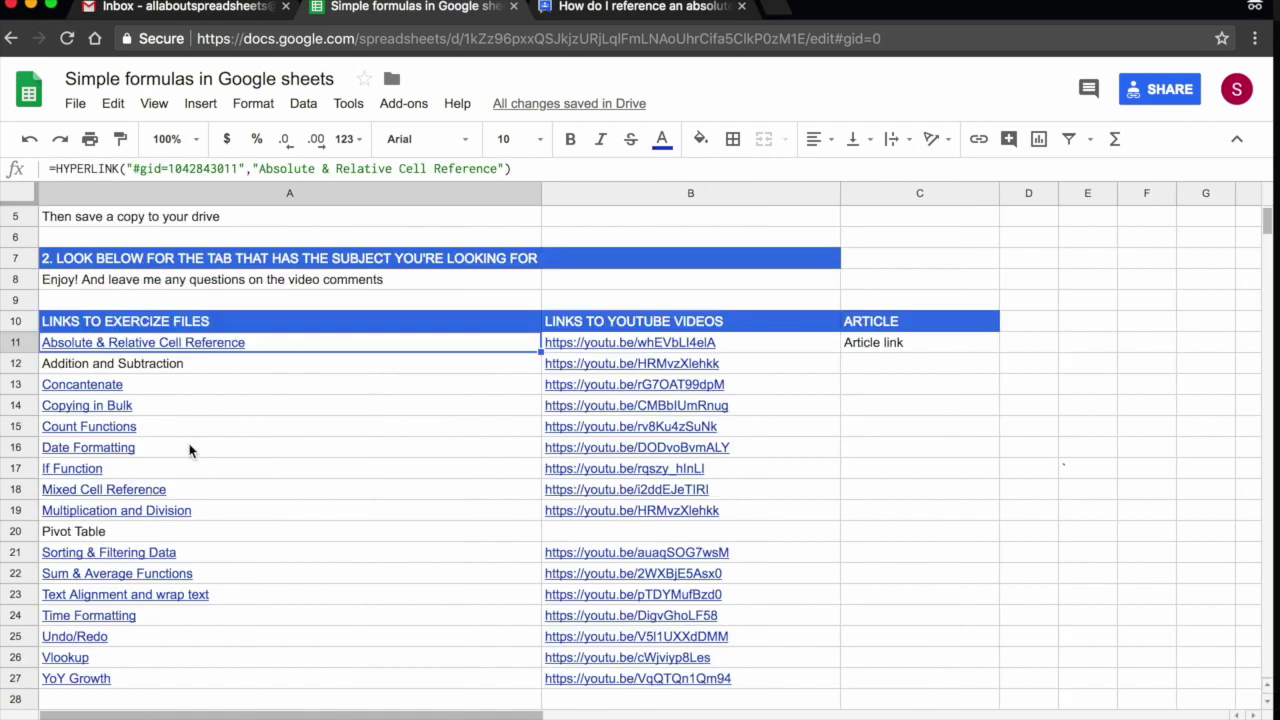
Hyperlink A12 'Addition and Subtraction' to the 'Addition and subtraction' tab.
click(135, 368)
right_click(135, 368)
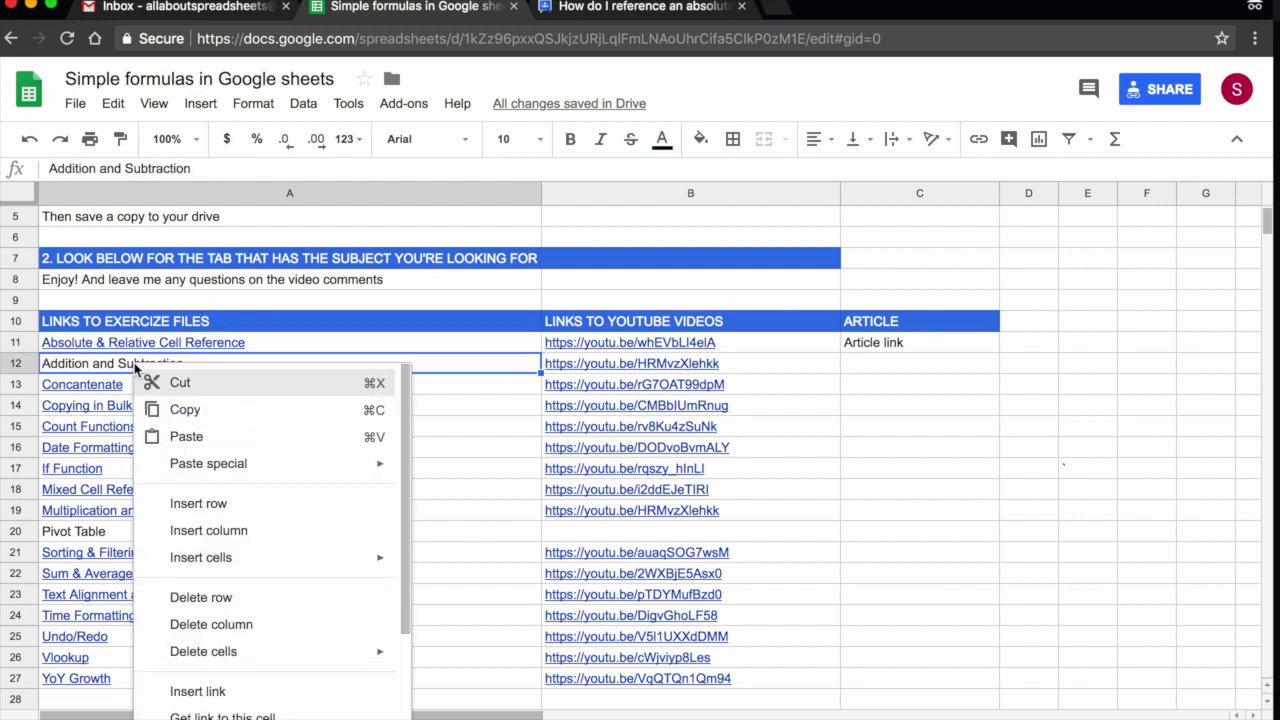
click(285, 693)
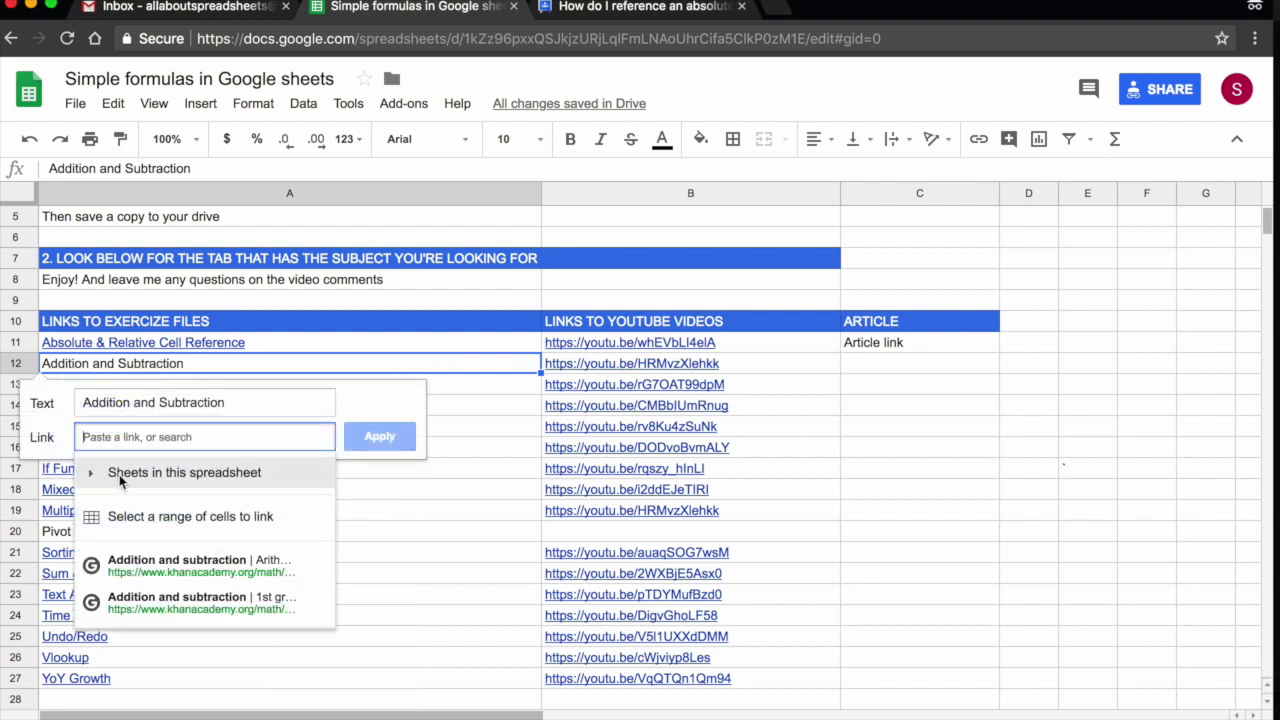
click(91, 474)
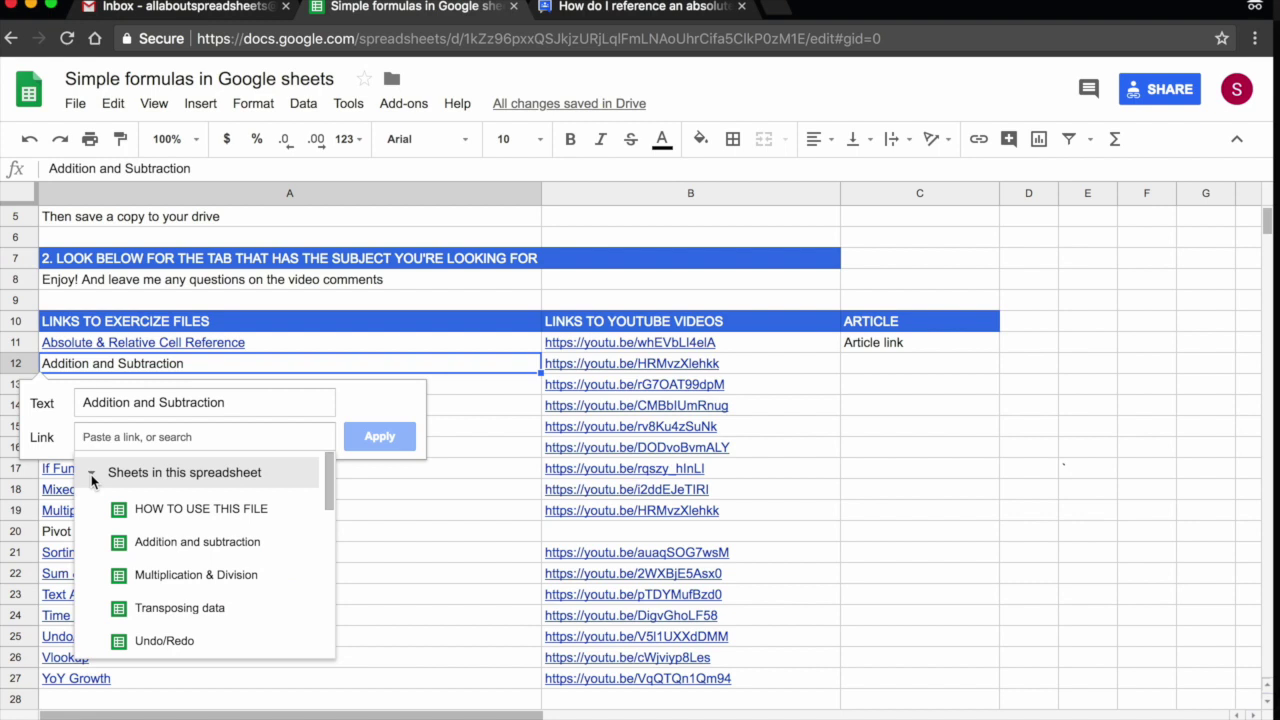
click(189, 541)
click(385, 436)
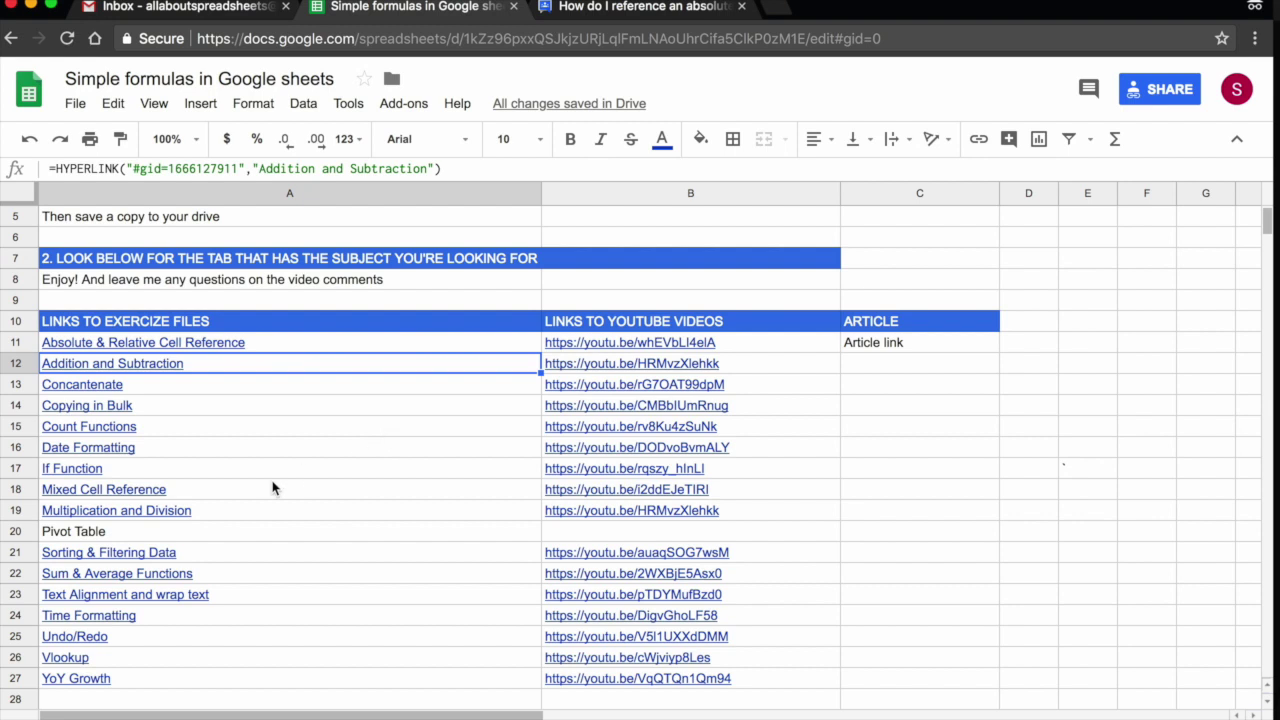
click(132, 535)
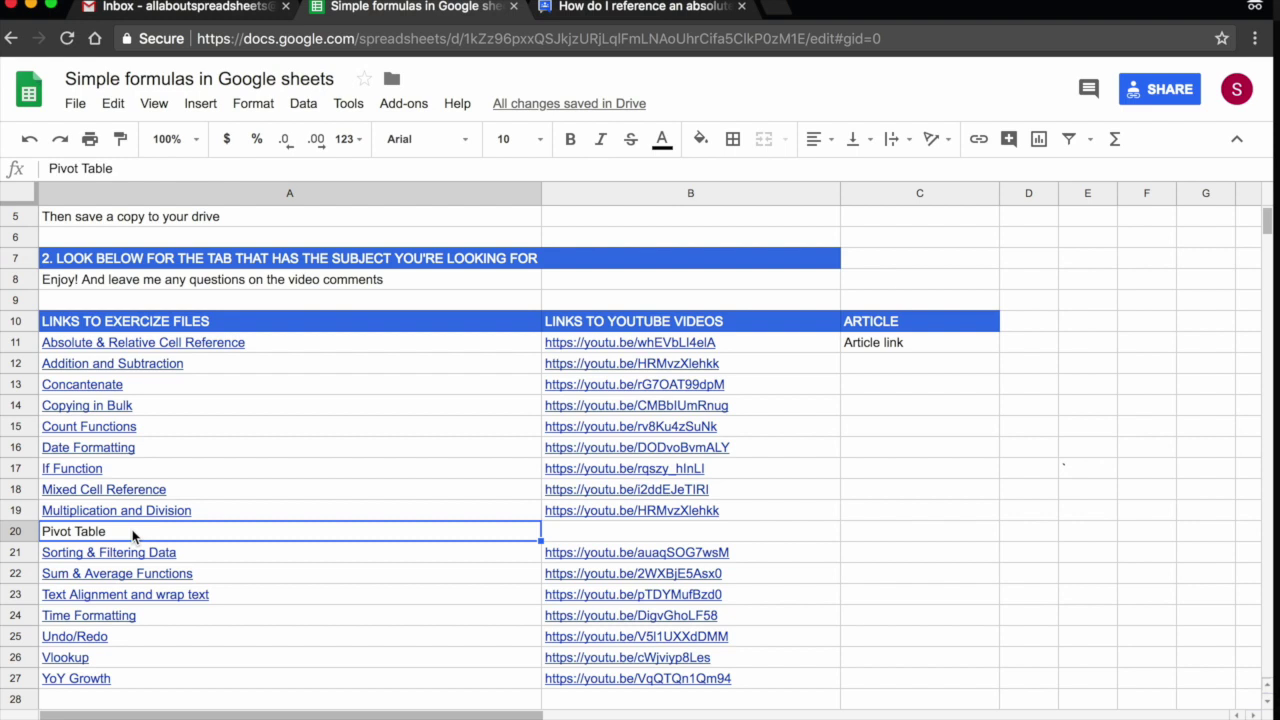
Link the Pivot Table entry in A20 to range 'Pivot Table'!A1:H53 and test it.
right_click(132, 535)
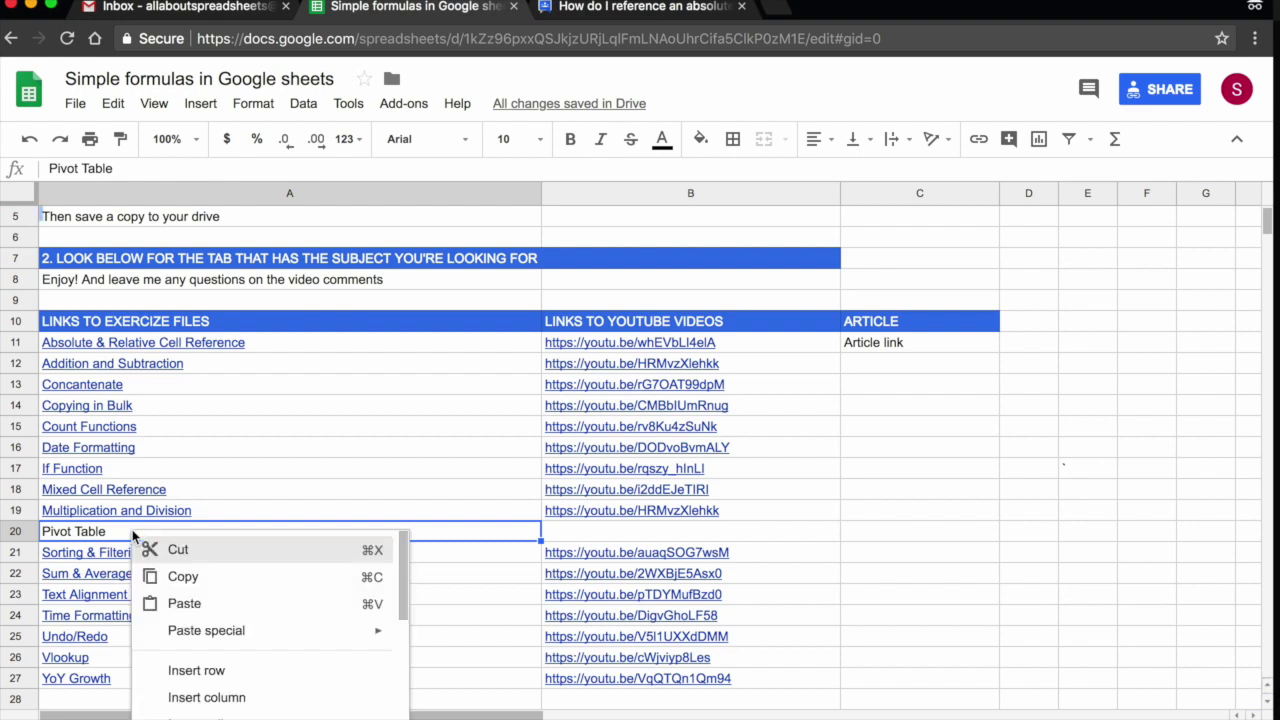
scroll(218, 600, down, 2)
scroll(218, 600, down, 1)
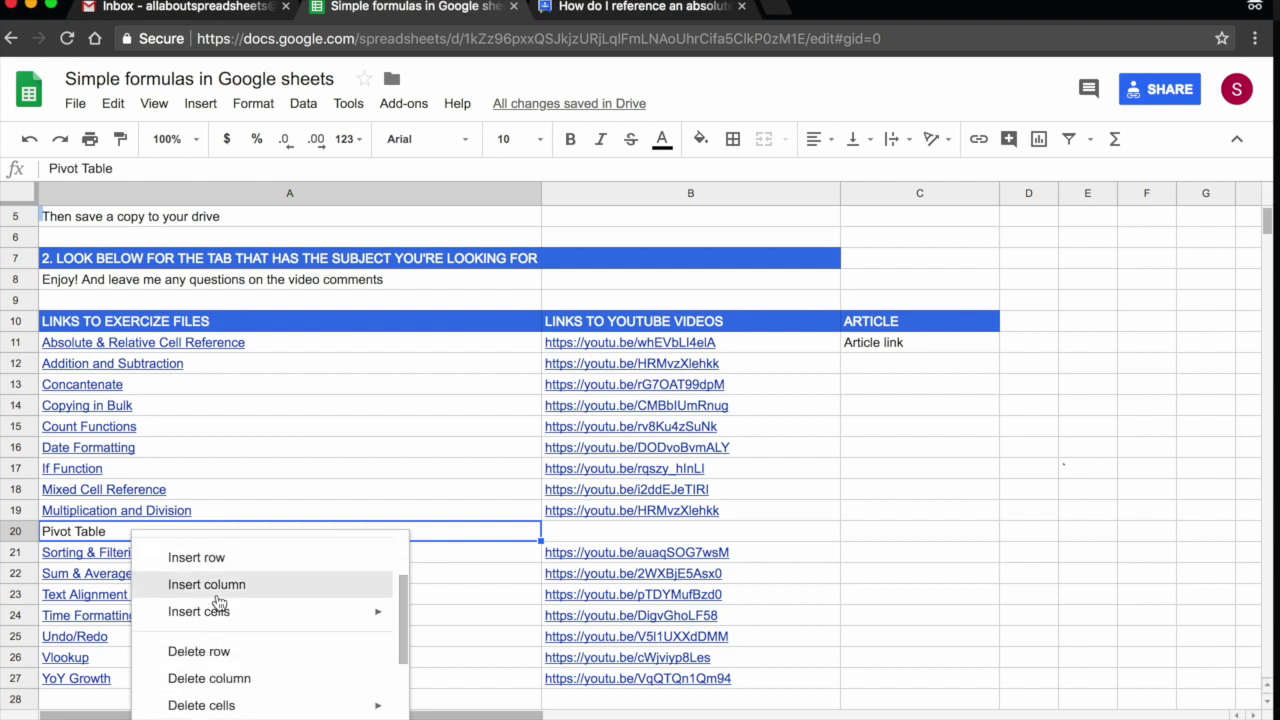
scroll(216, 604, down, 3)
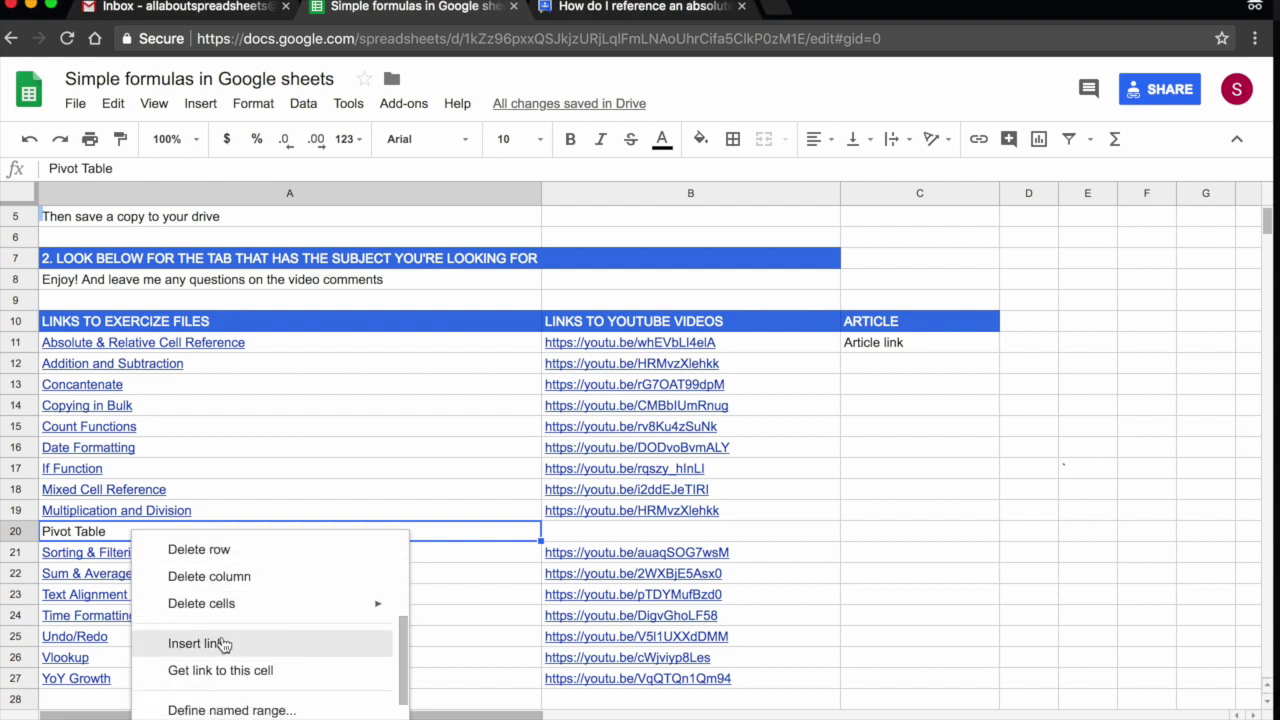
click(224, 644)
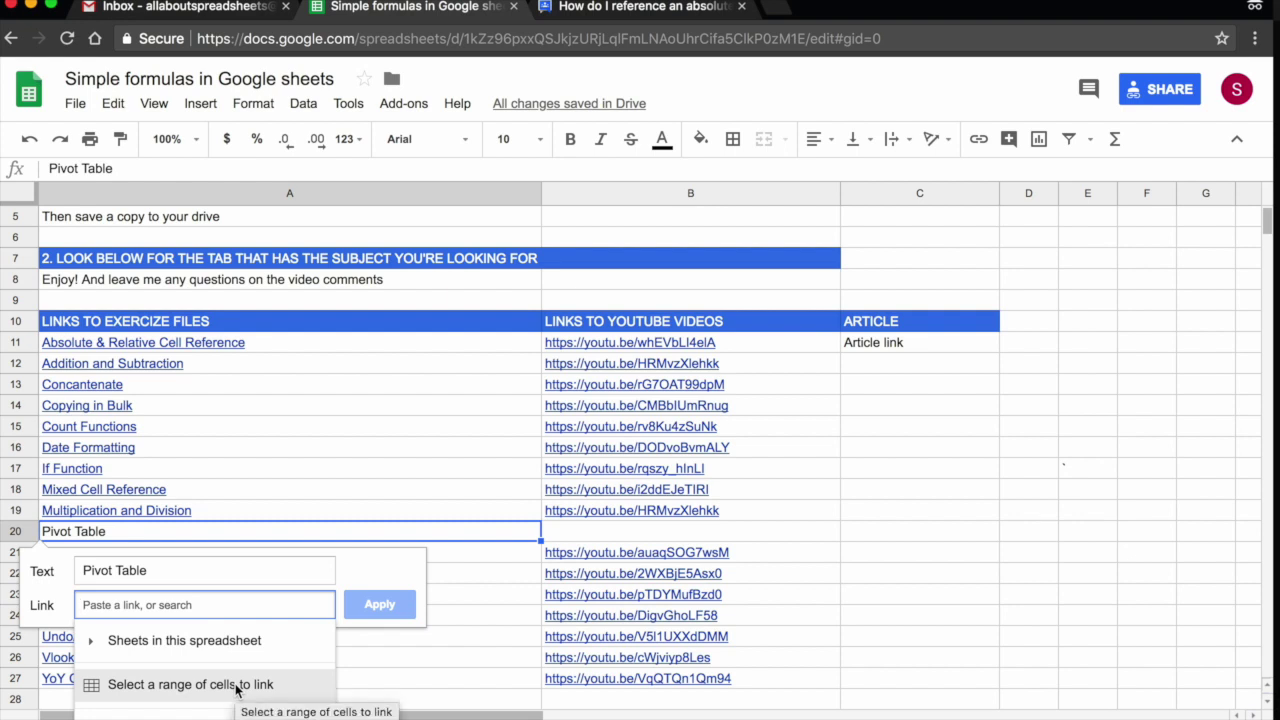
click(237, 686)
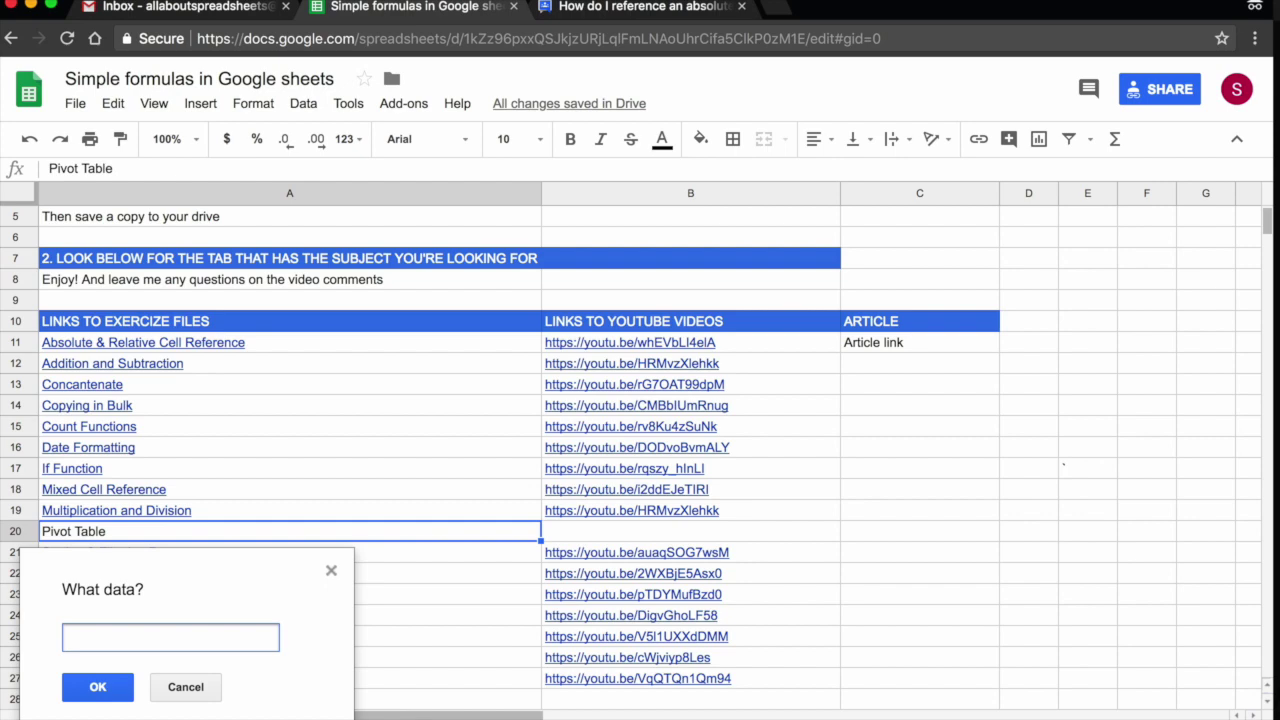
key(ctrl+shift+Page_Down)
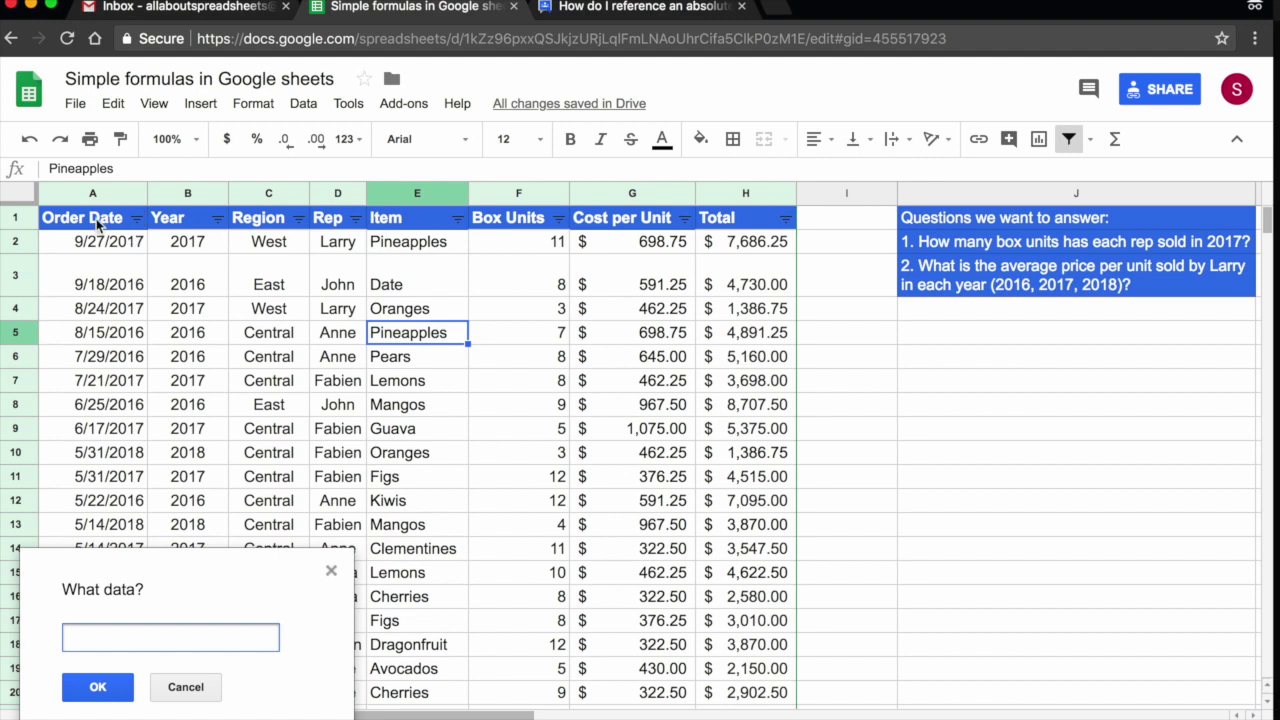
mouse_move(97, 226)
mouse_down()
mouse_move(751, 645)
mouse_move(750, 714)
mouse_up()
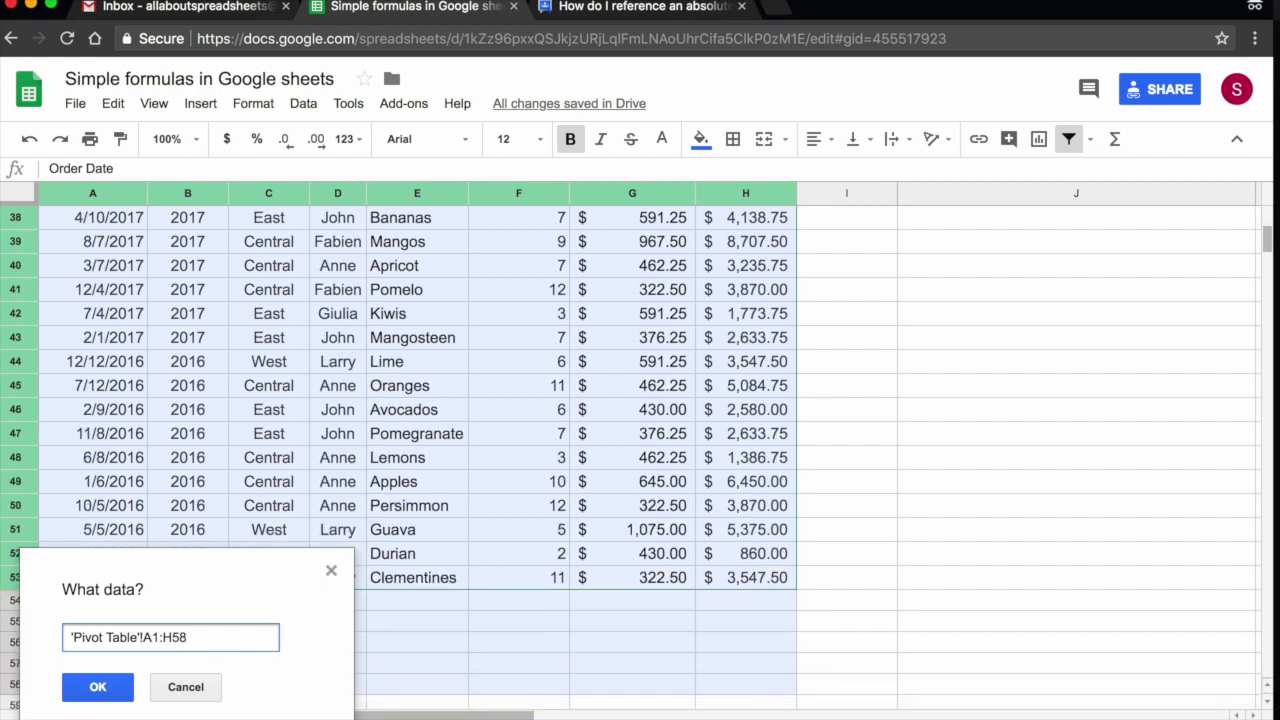
drag(750, 714, 756, 555)
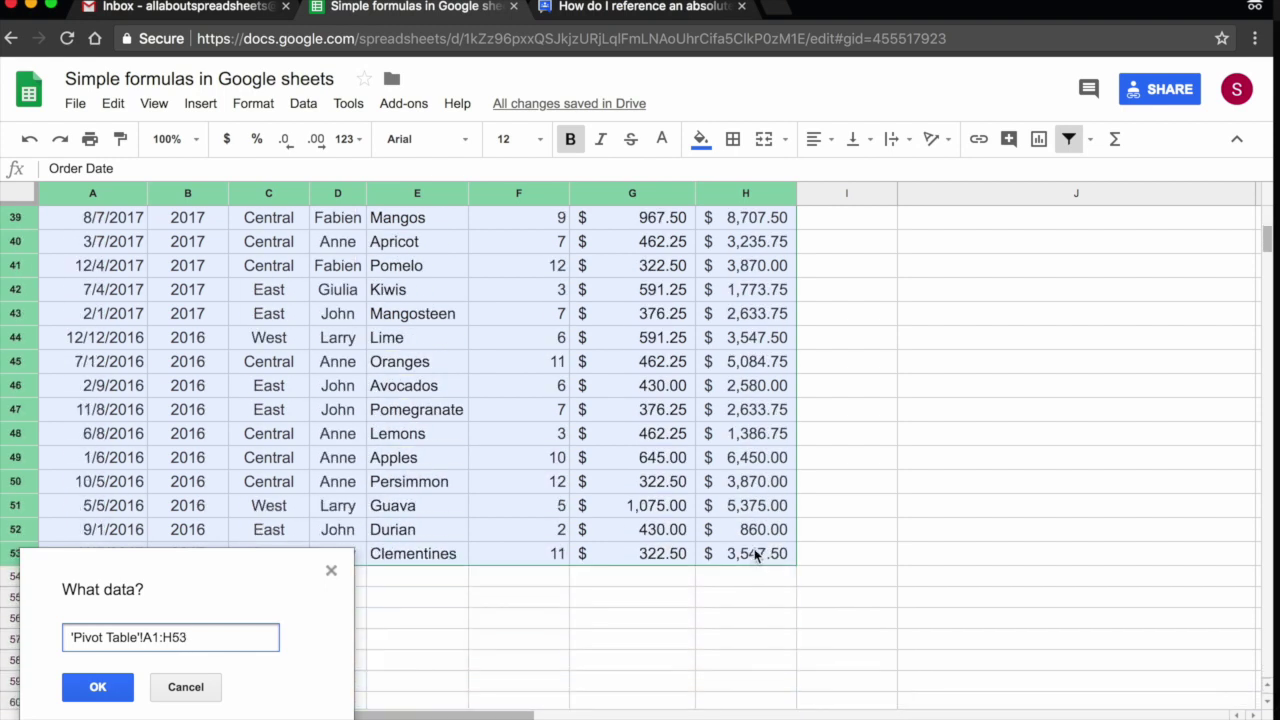
click(100, 689)
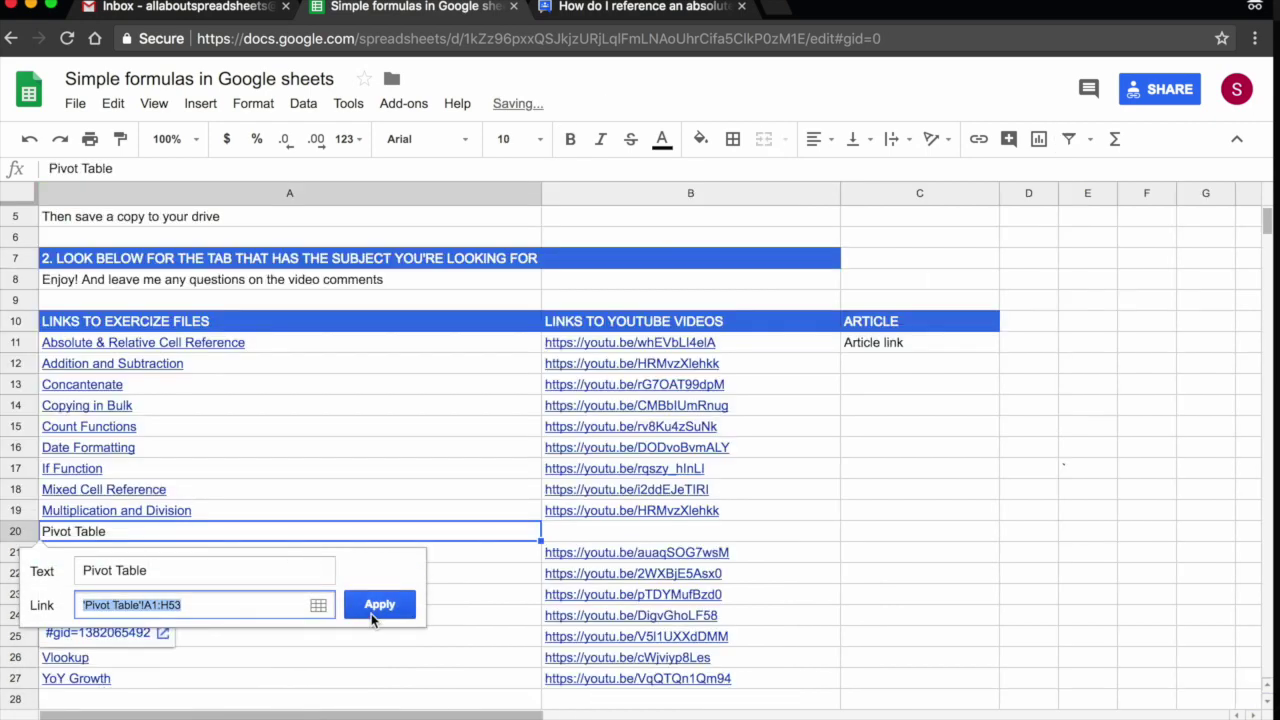
click(373, 607)
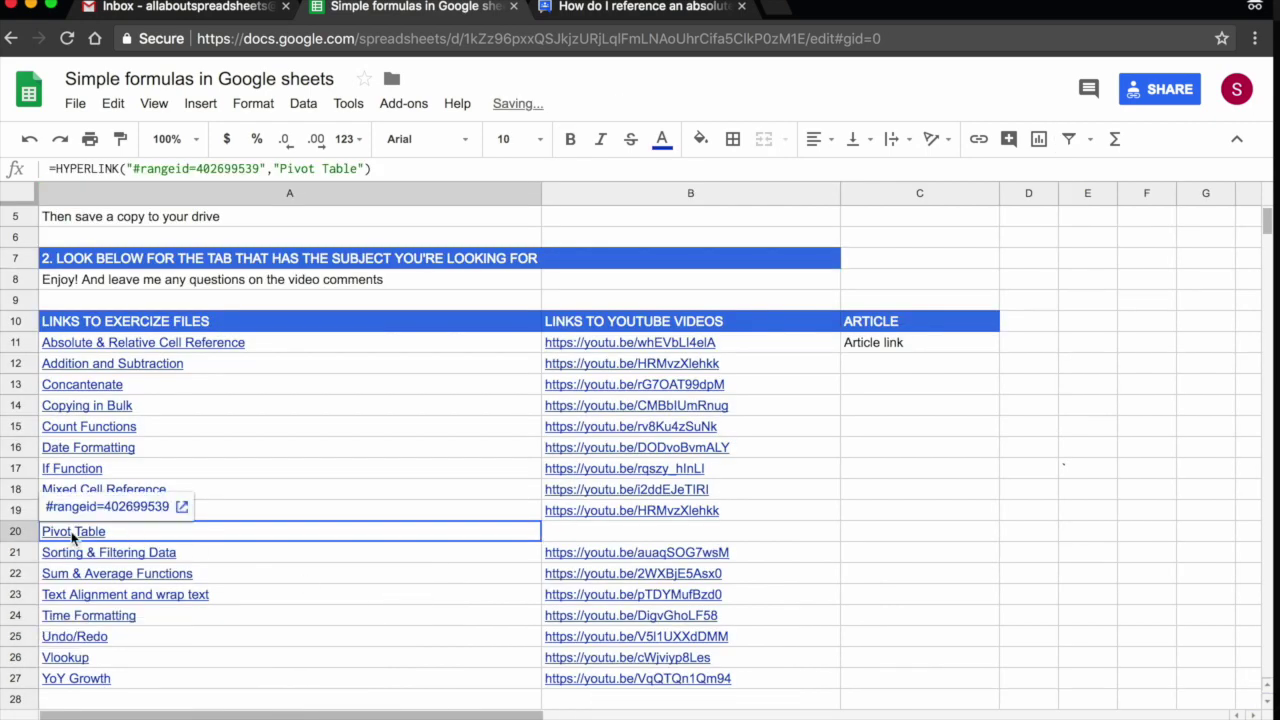
click(97, 507)
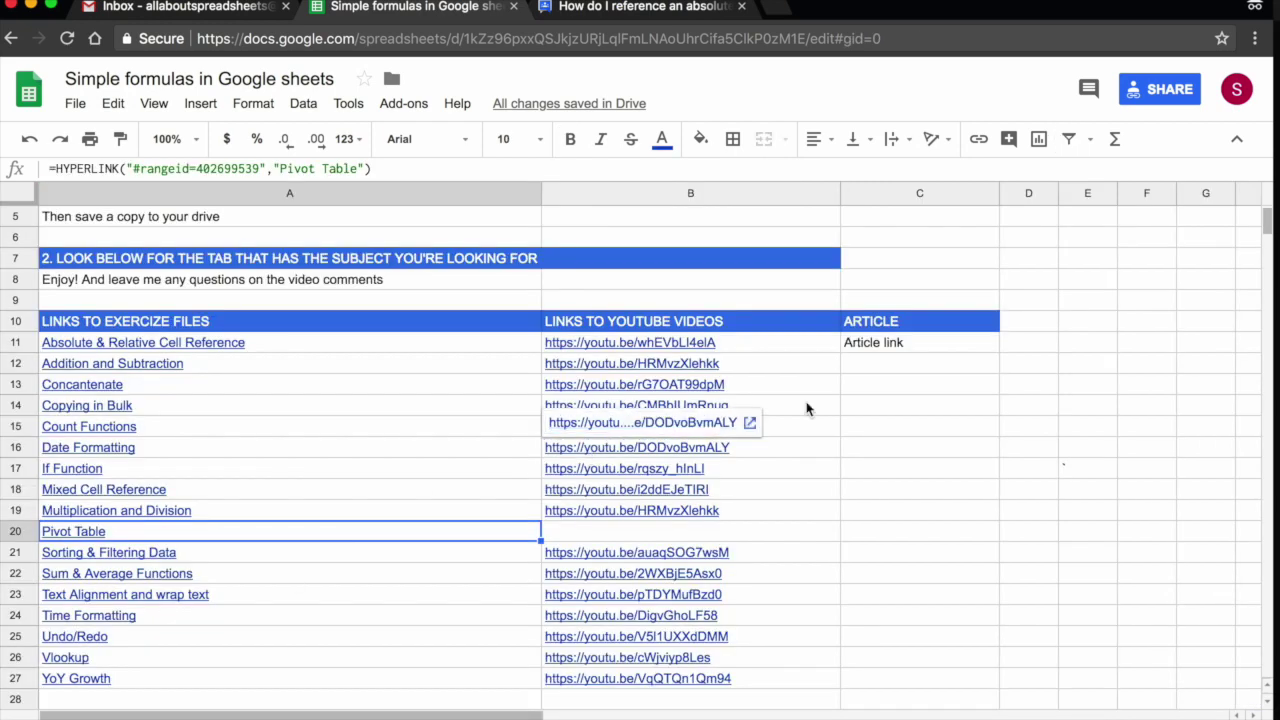
Open the link editor on the Article link cell C11, then go to the forum article.
click(886, 344)
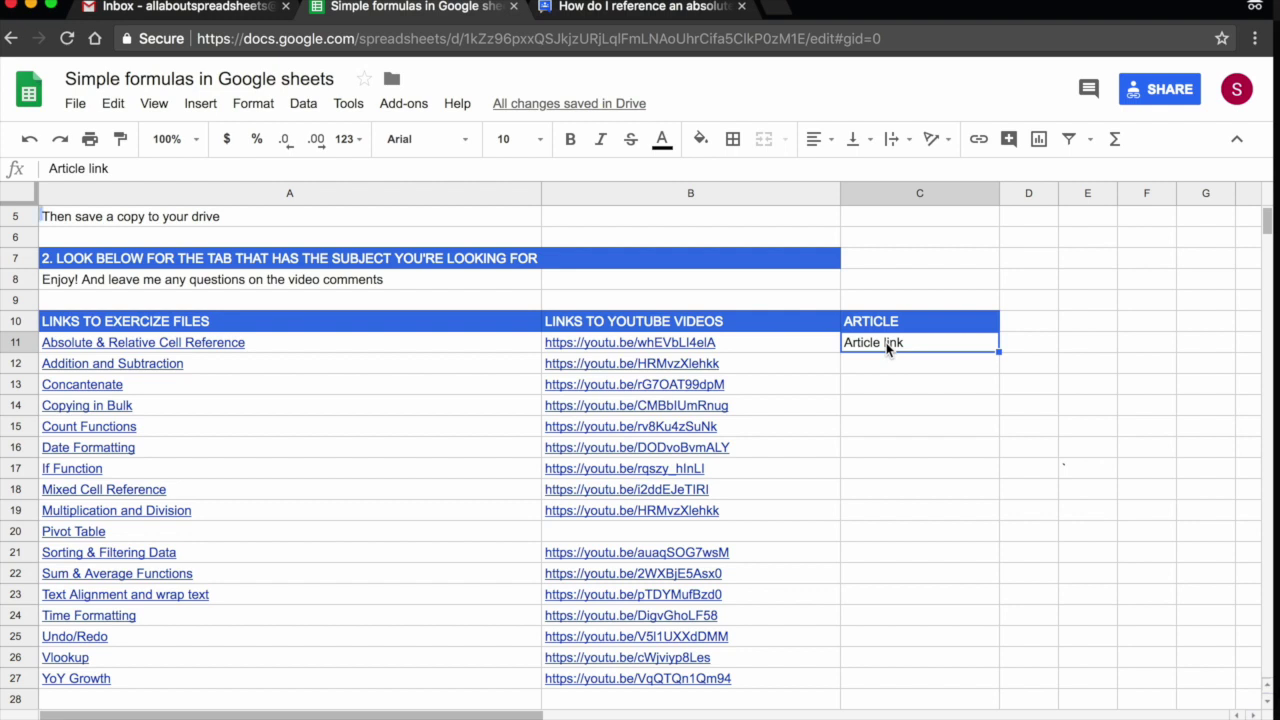
right_click(886, 342)
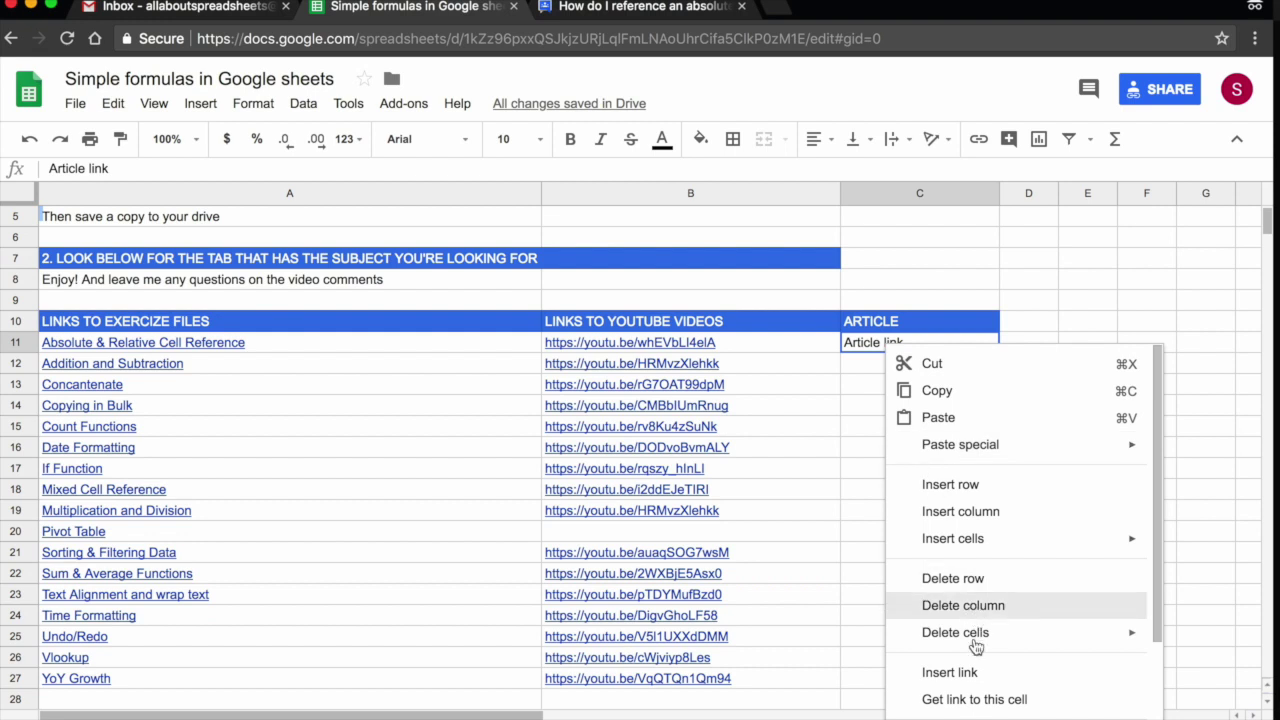
click(971, 672)
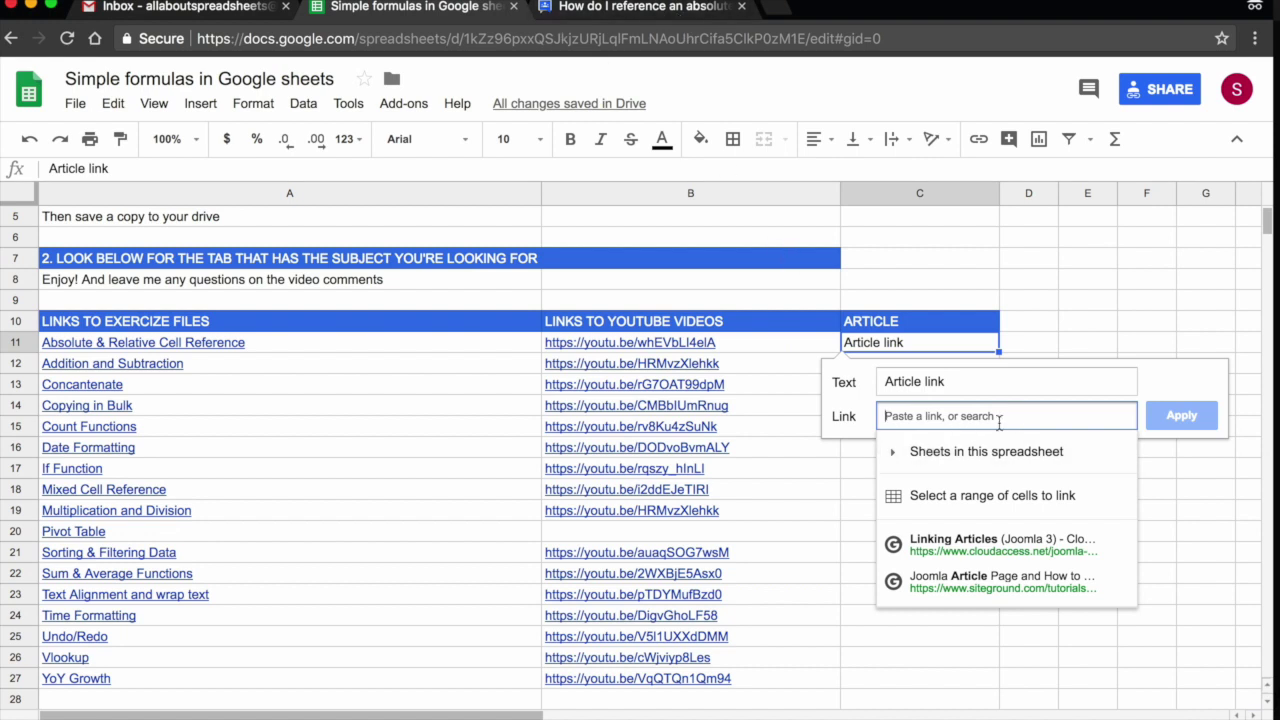
click(625, 8)
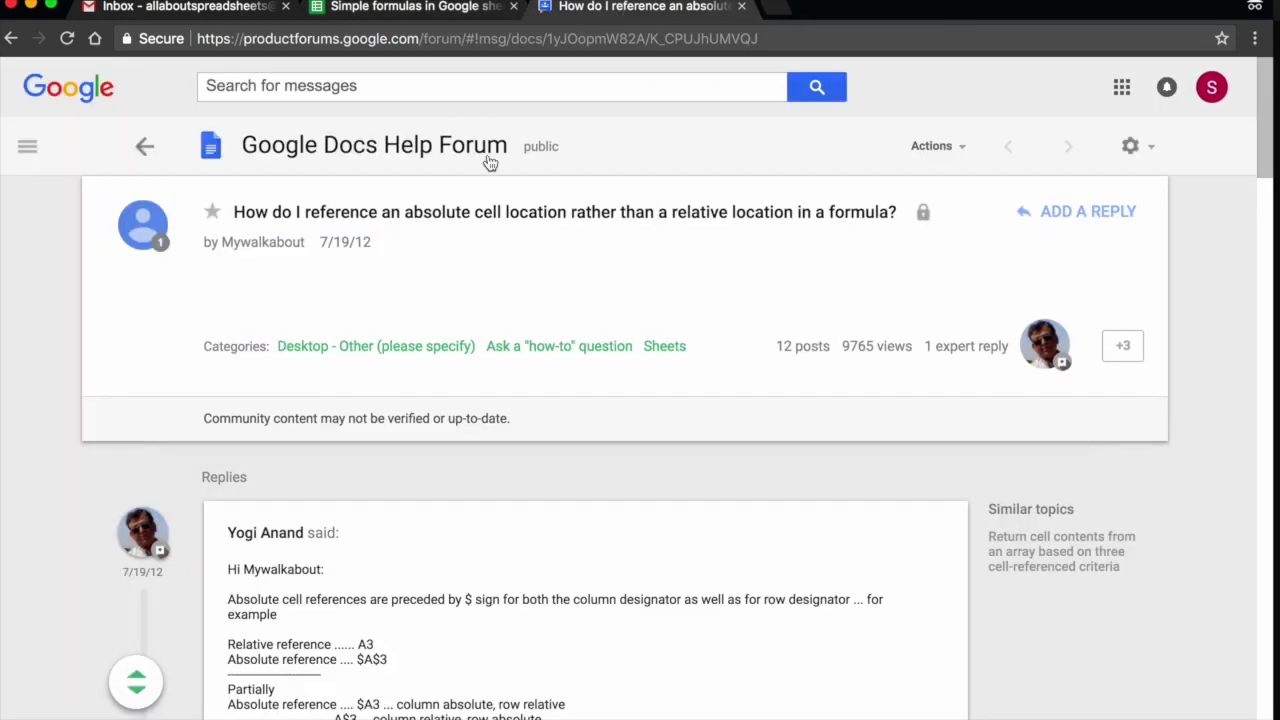
Select the forum thread's URL in the address bar and return to the spreadsheet.
click(519, 38)
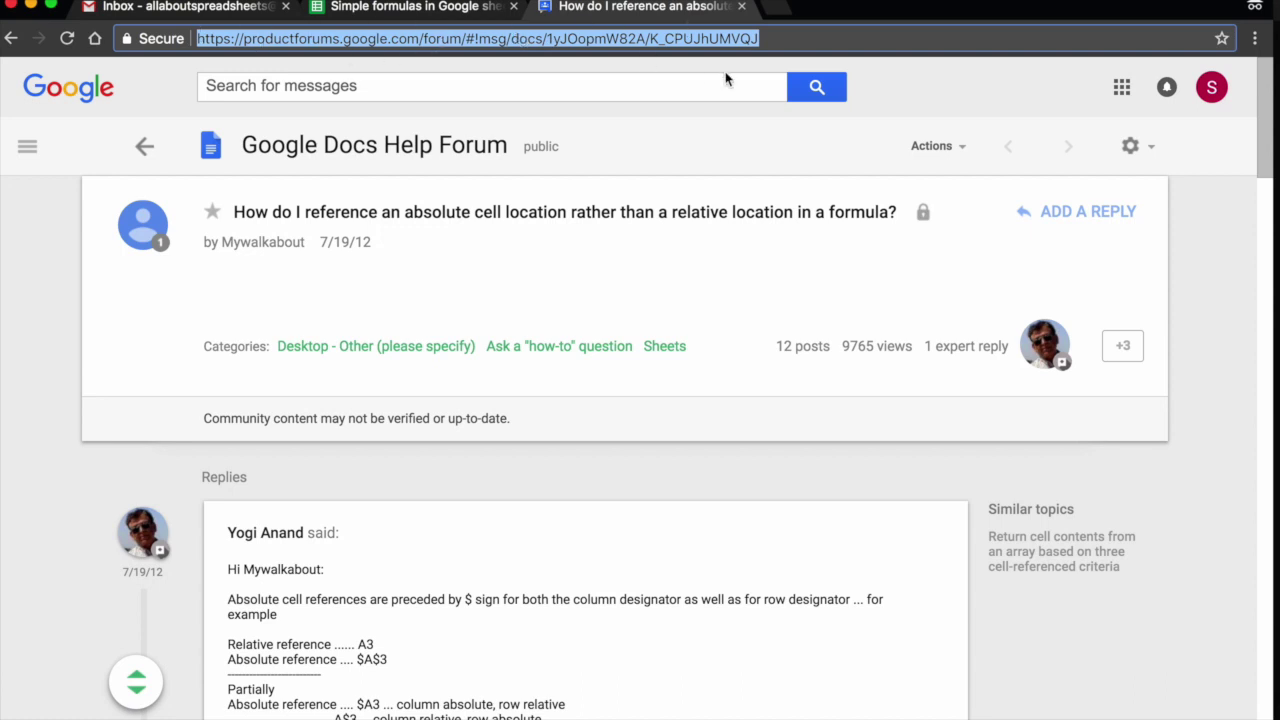
click(399, 12)
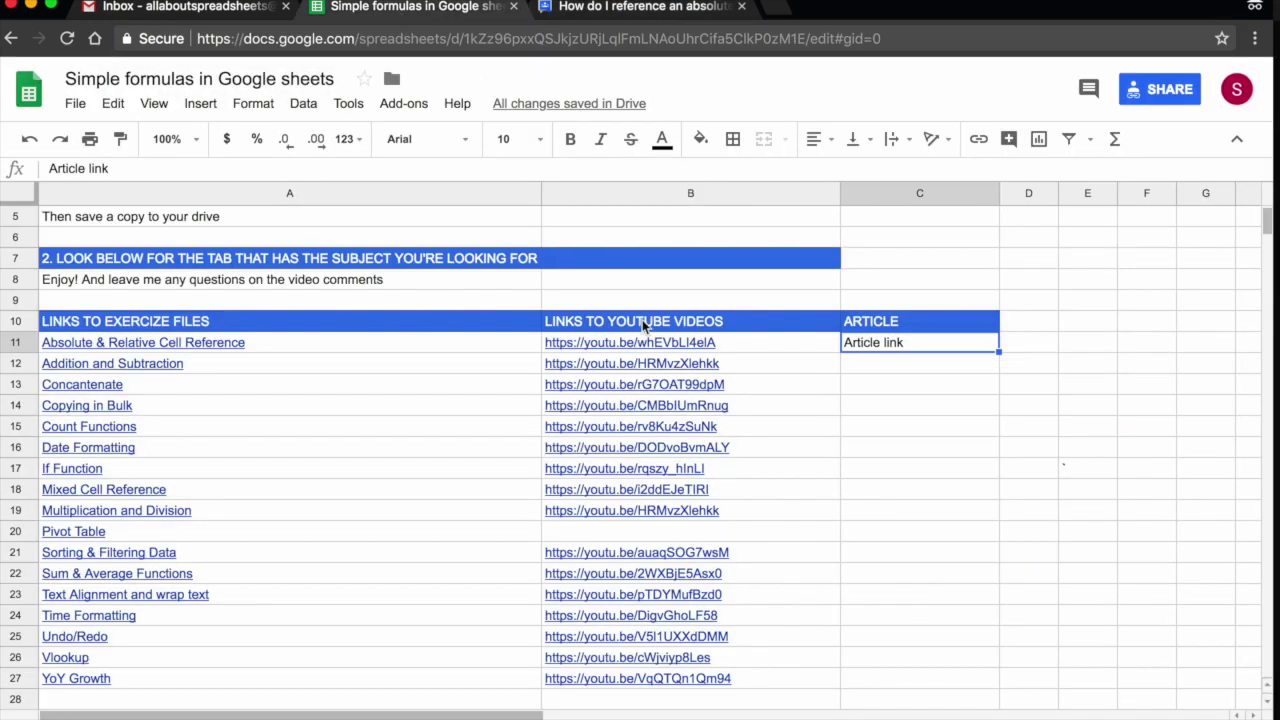
Link C11 to the pasted forum URL, displayed as 'How to use cell referencing'.
right_click(896, 343)
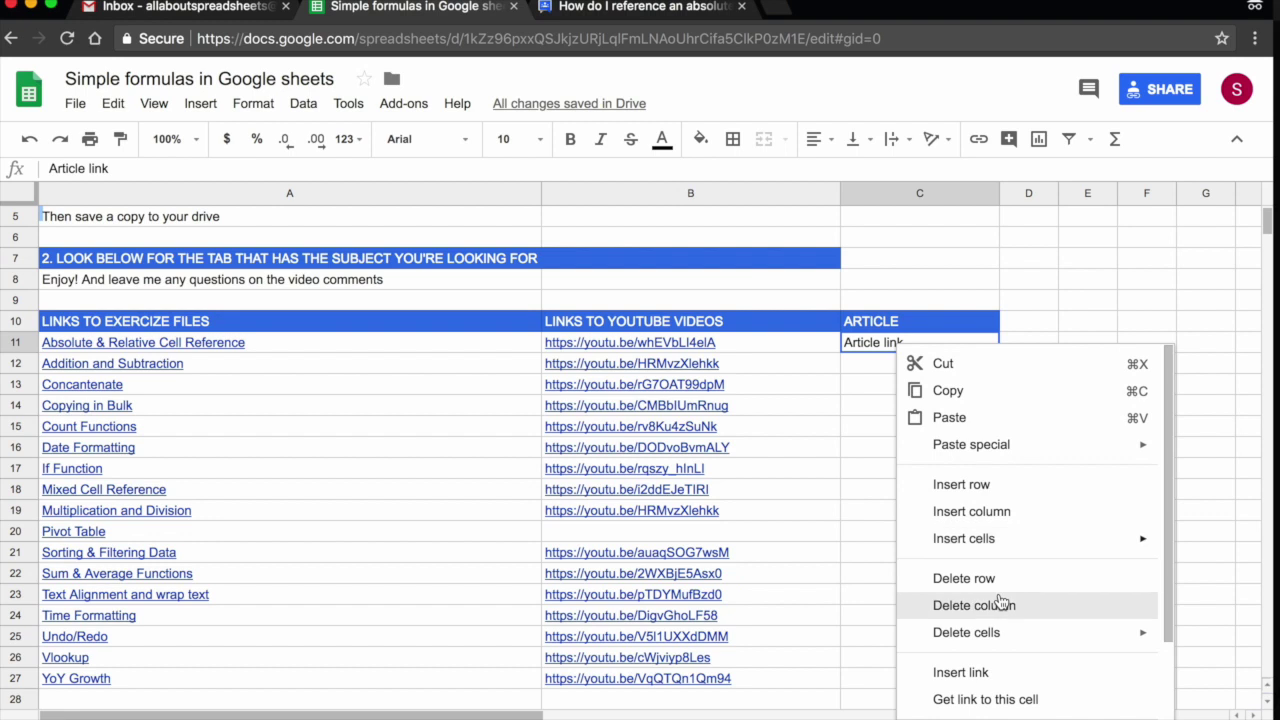
click(975, 673)
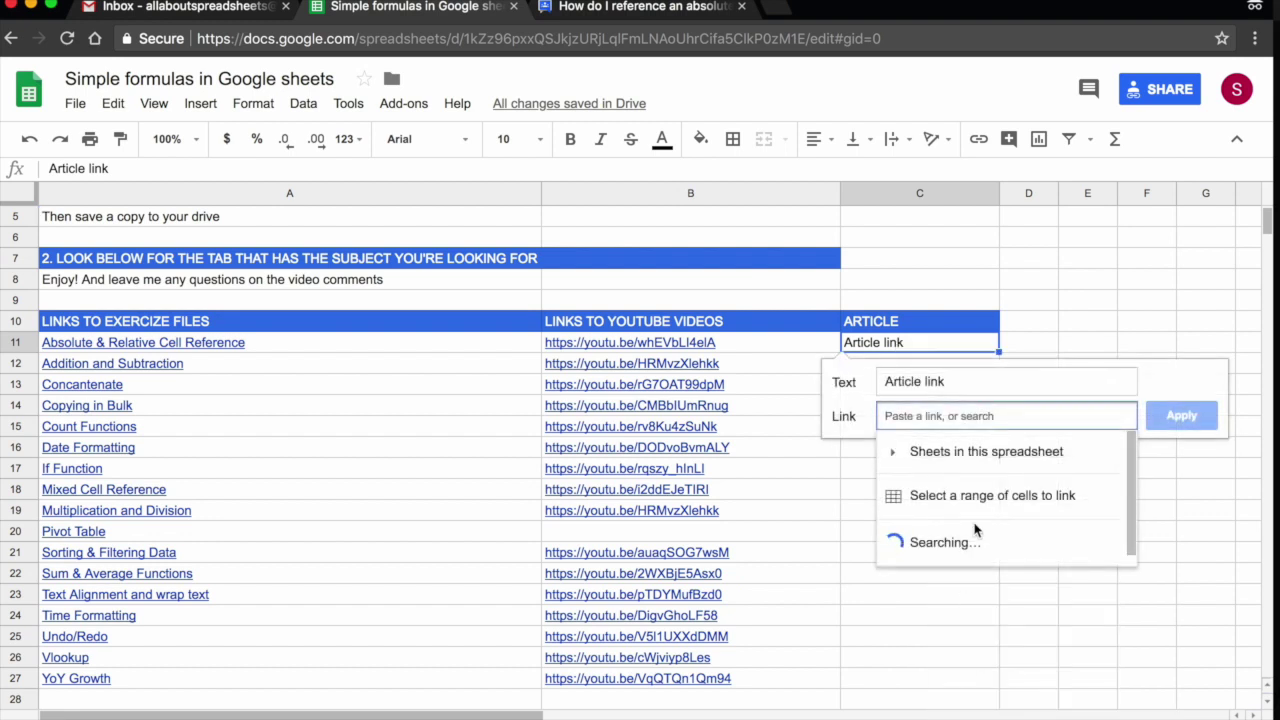
key(ctrl+v)
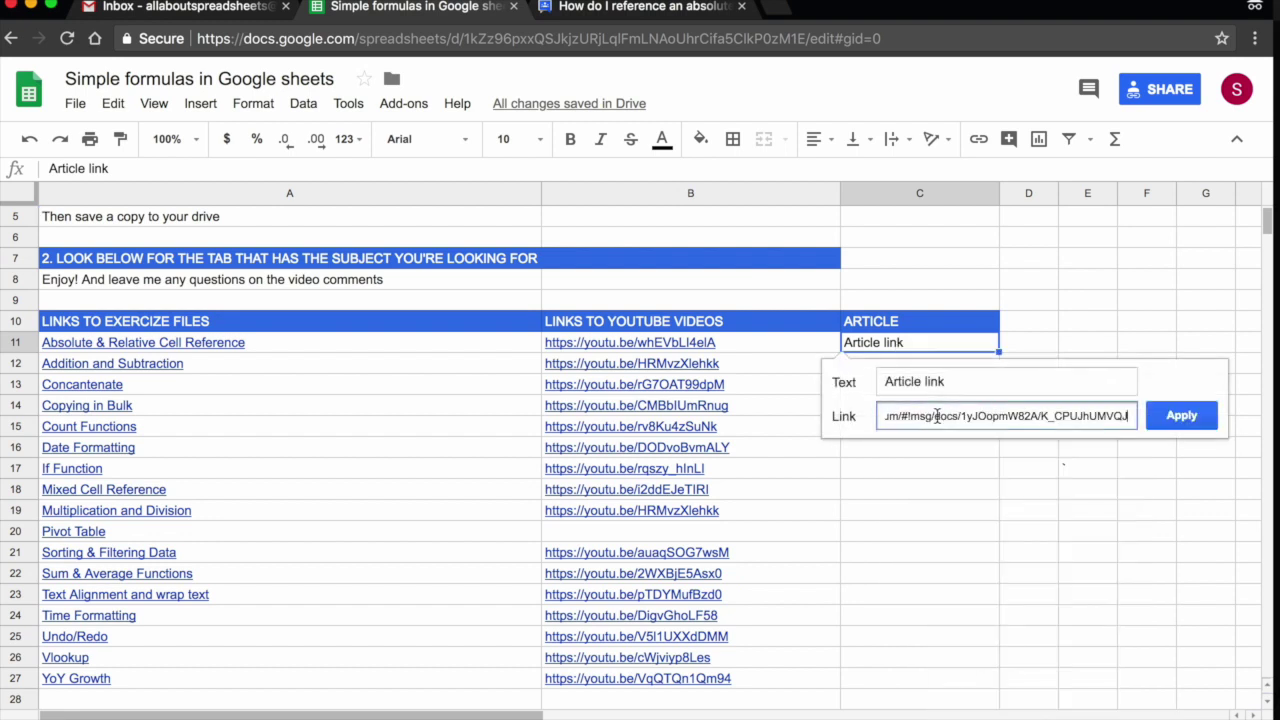
drag(962, 381, 884, 381)
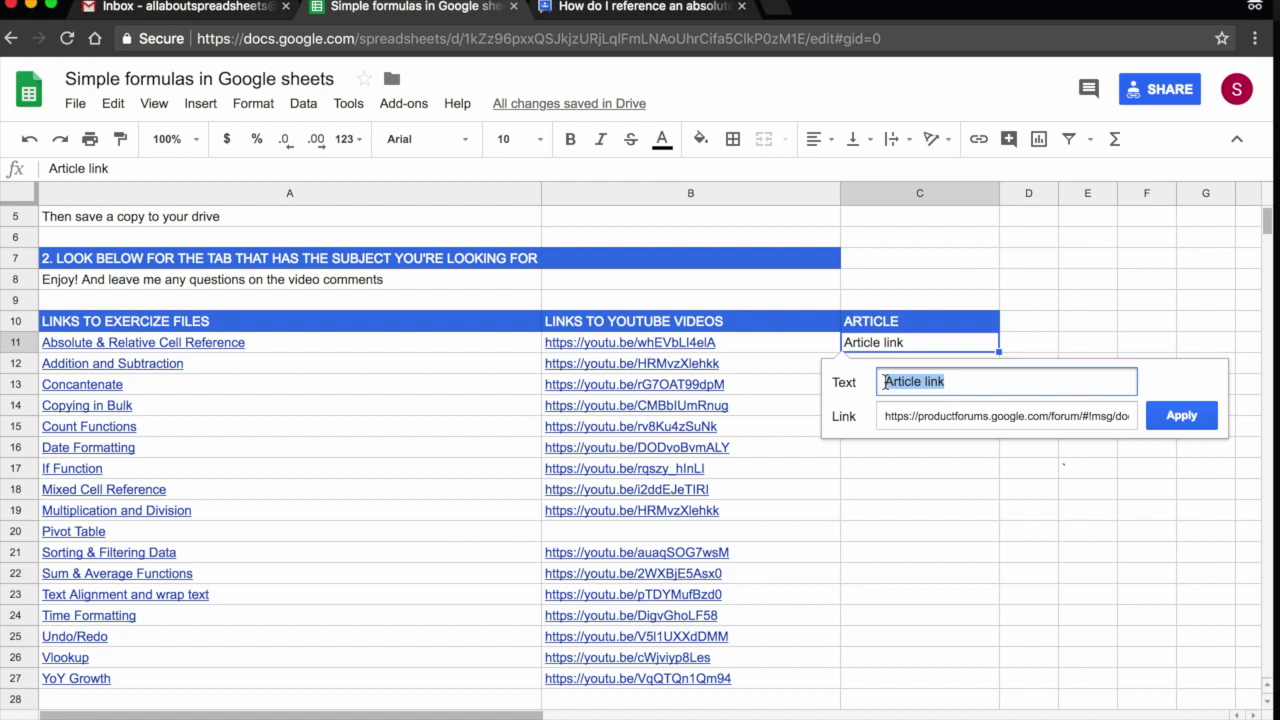
text(How to y)
key(BackSpace)
text(use ce)
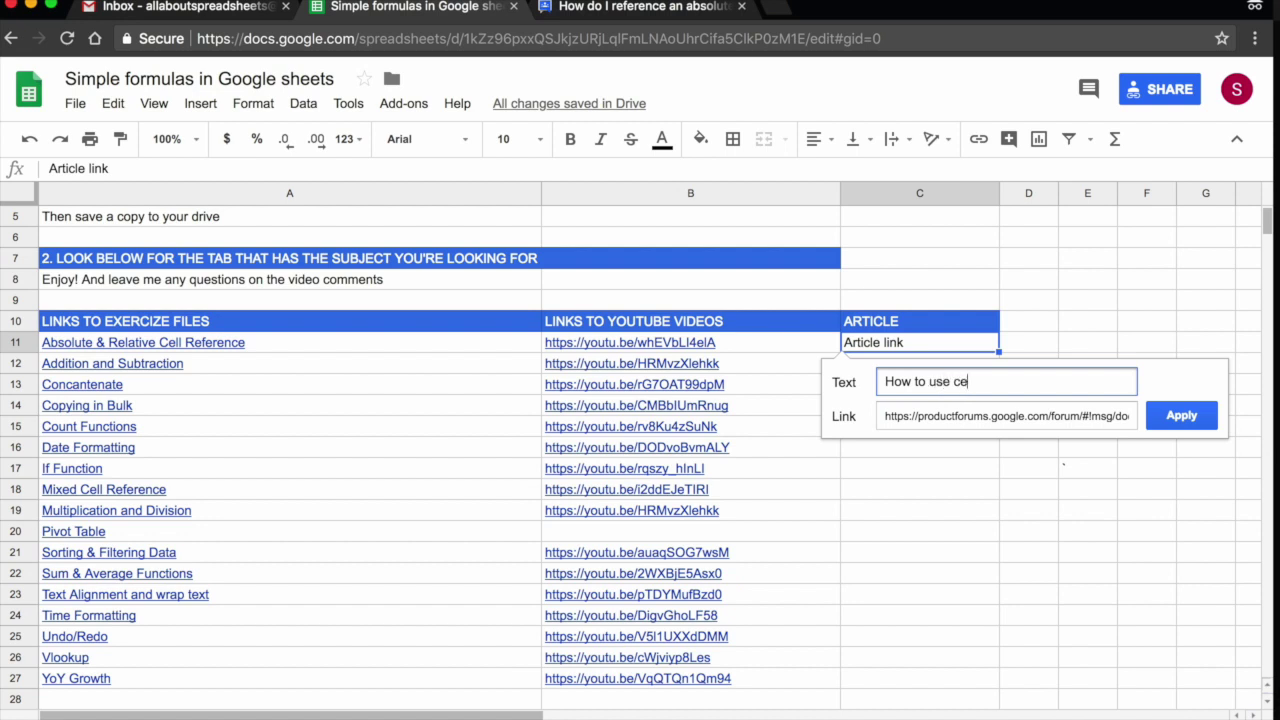
text(ll referenc)
text(ing)
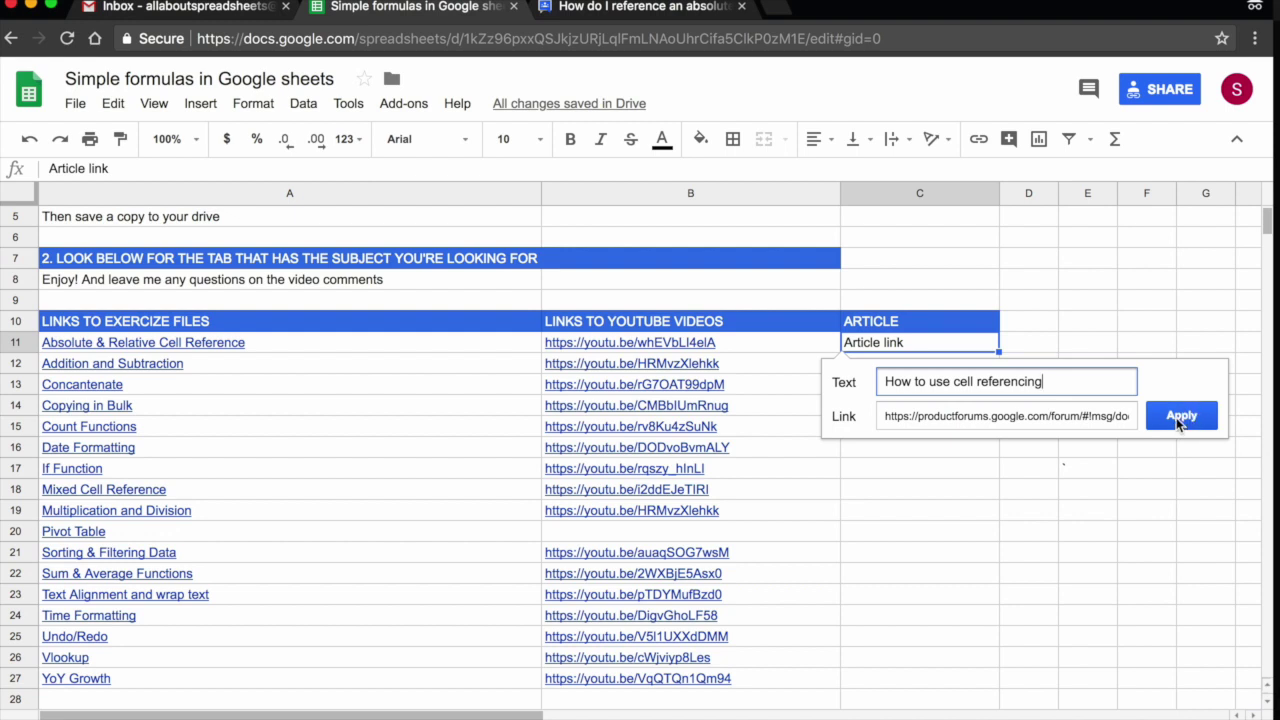
click(1179, 424)
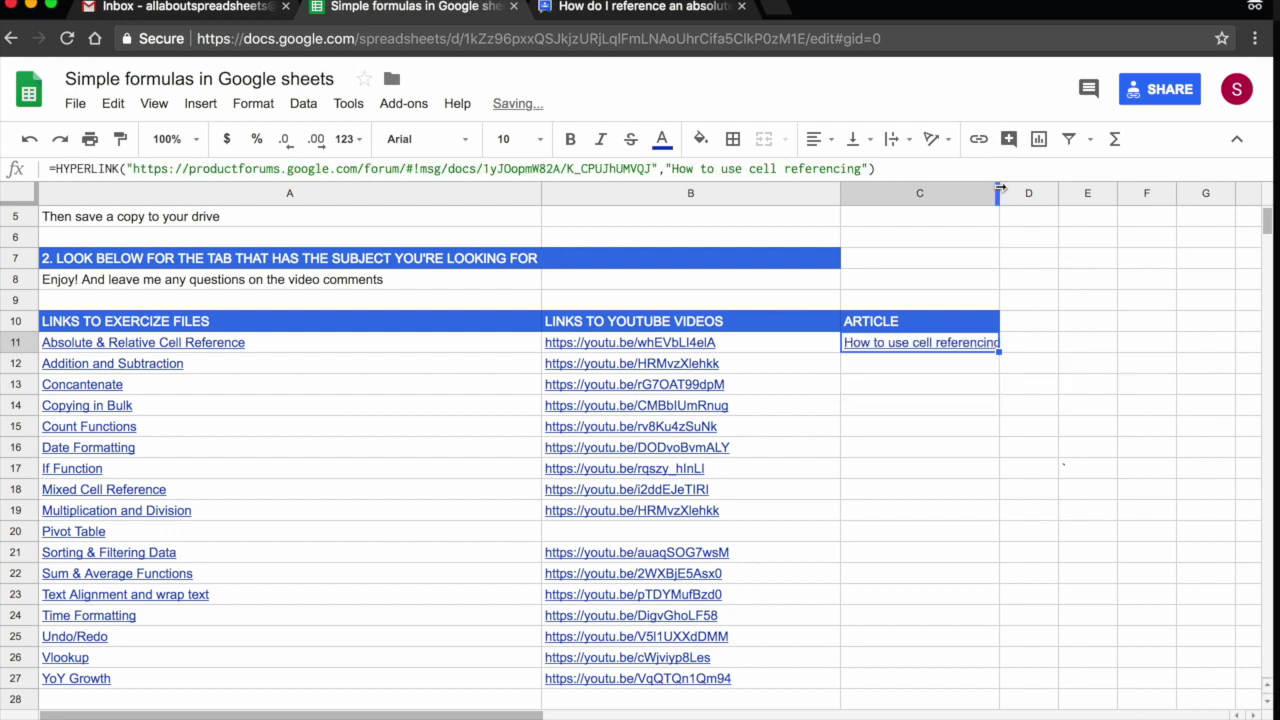
Widen column C to fit the title and unlink C11, keeping plain text.
drag(999, 188, 1005, 191)
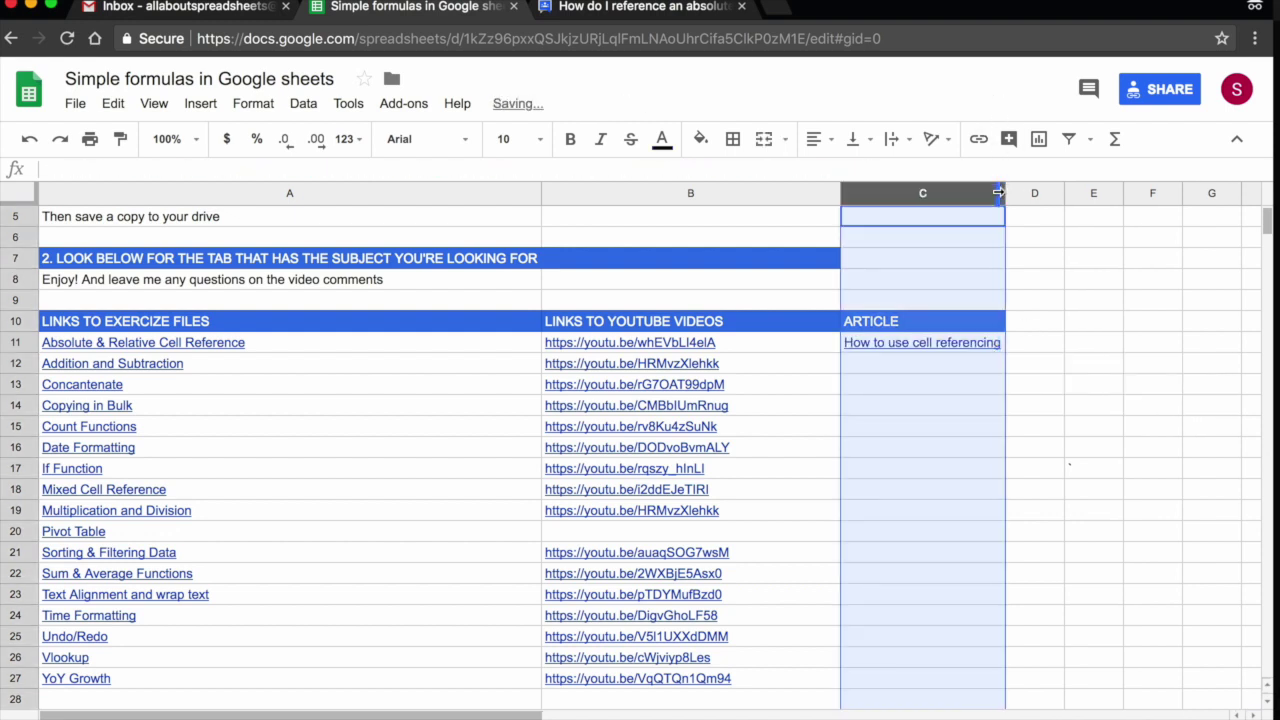
click(1040, 370)
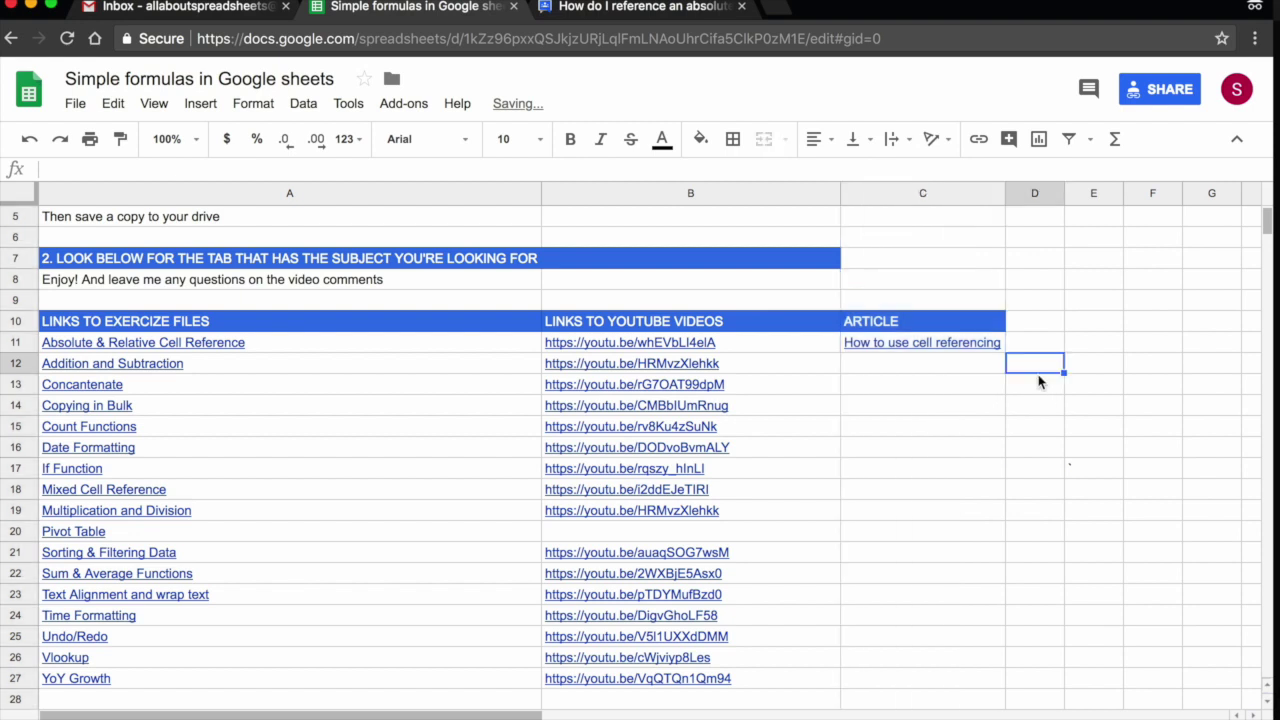
right_click(897, 347)
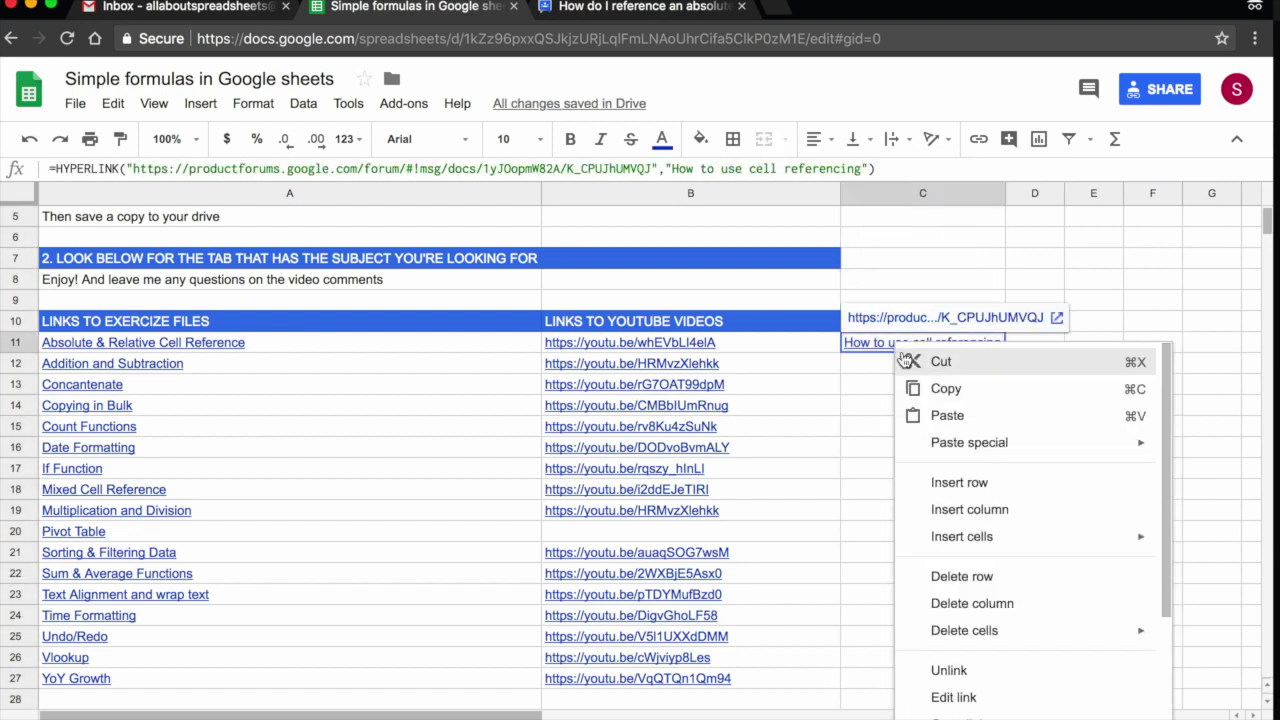
scroll(943, 486, down, 2)
scroll(980, 434, down, 1)
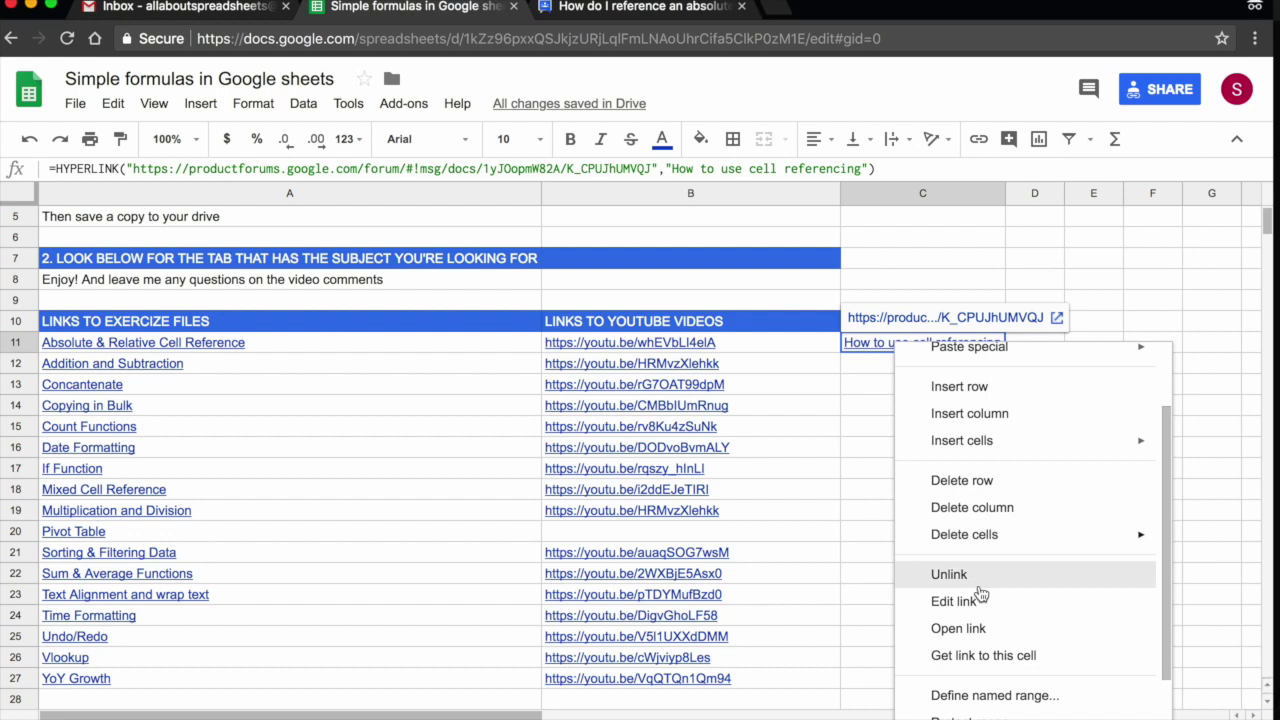
click(998, 585)
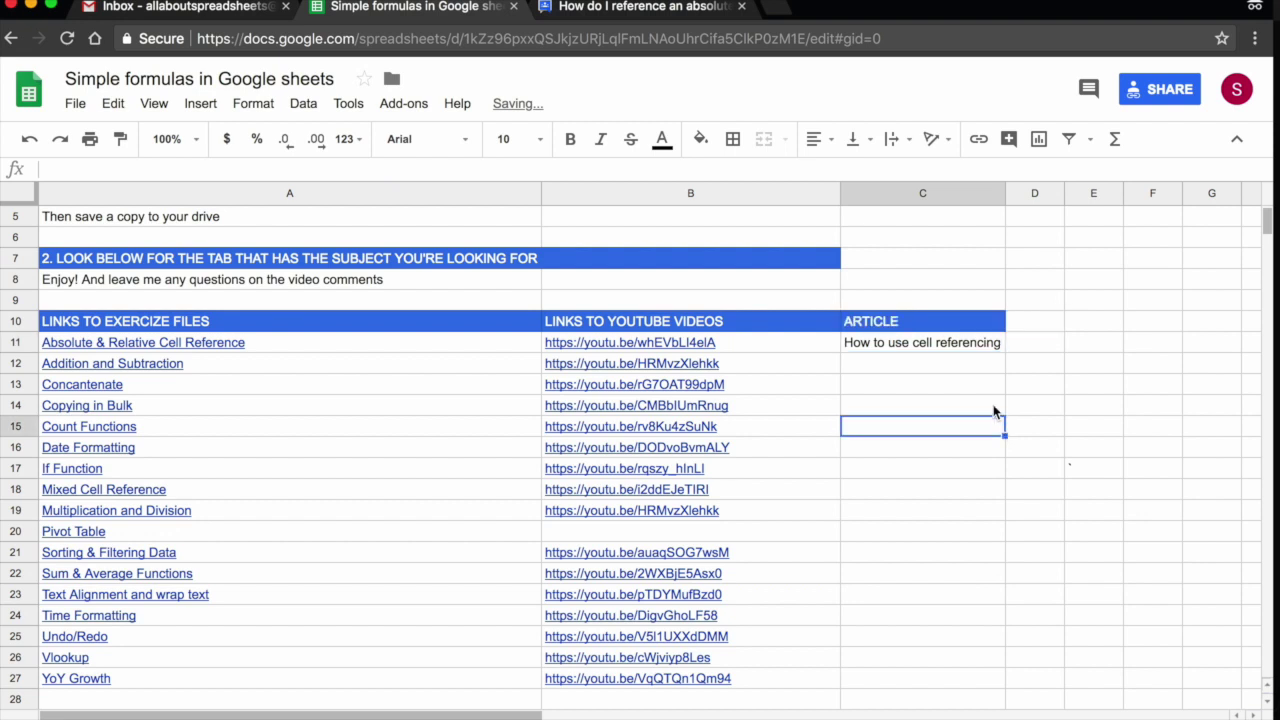
click(952, 343)
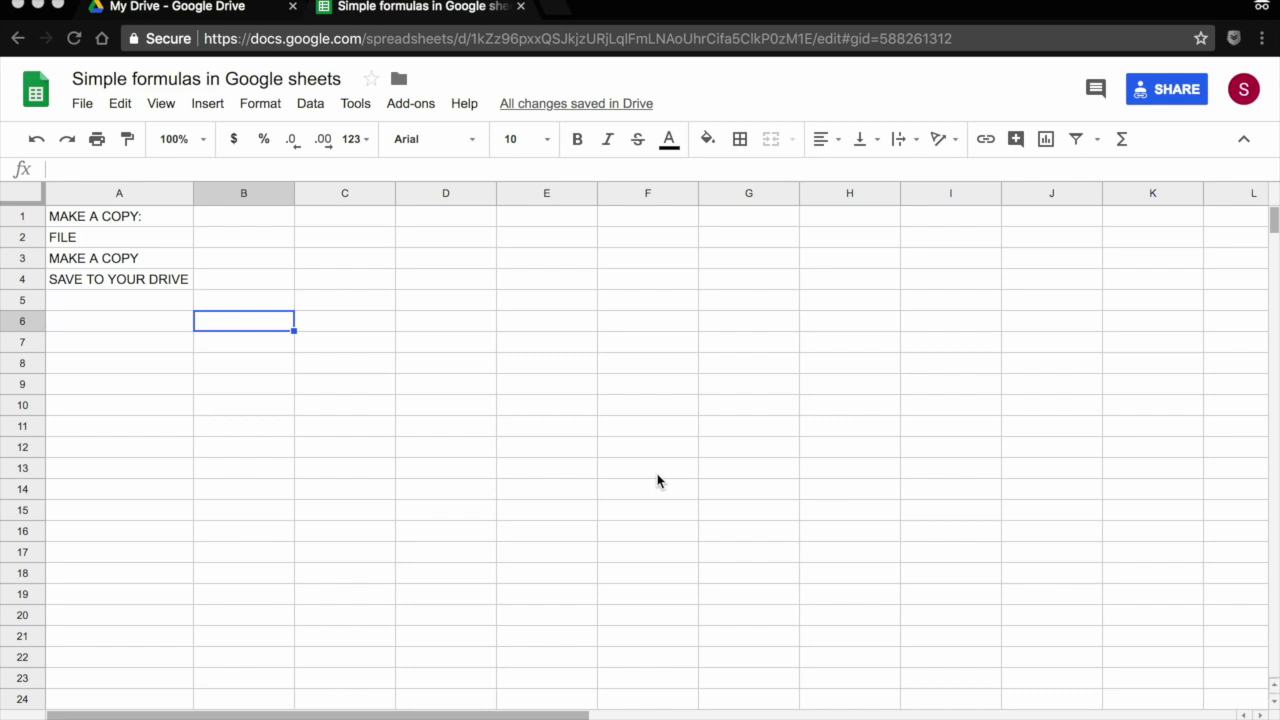
Choose File > Make a copy to bring up the Copy document dialog.
click(81, 106)
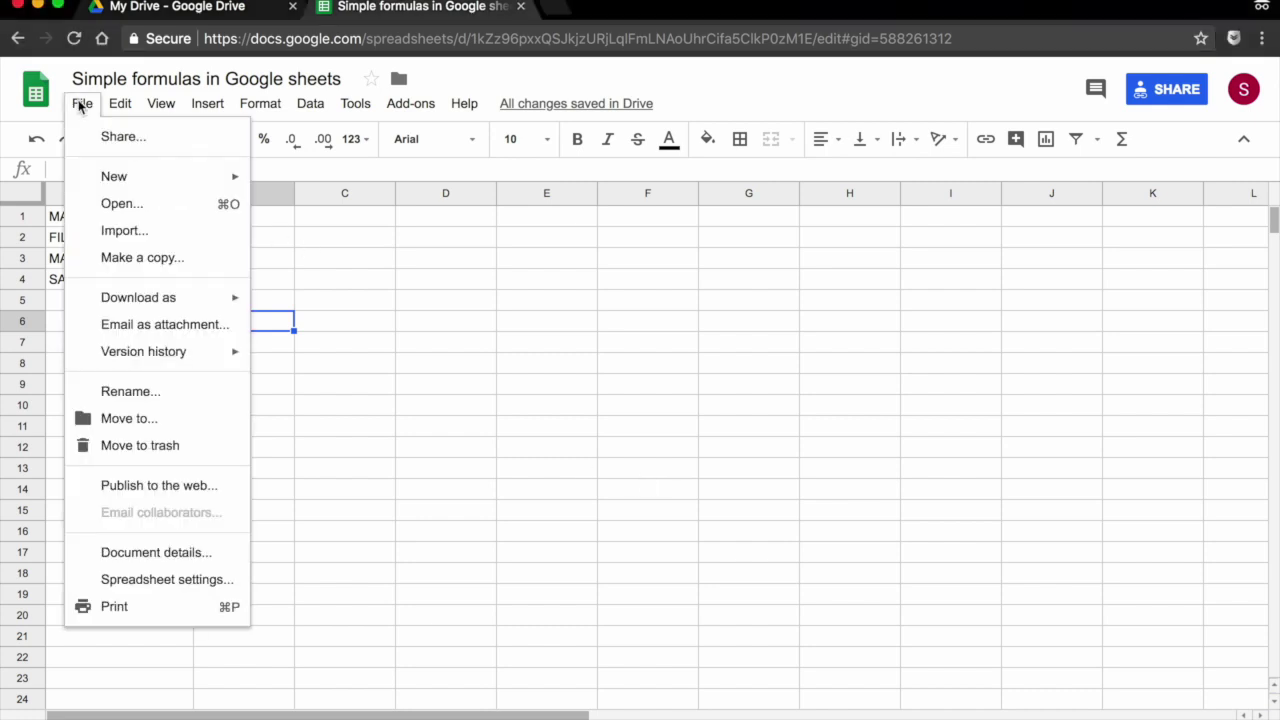
click(150, 257)
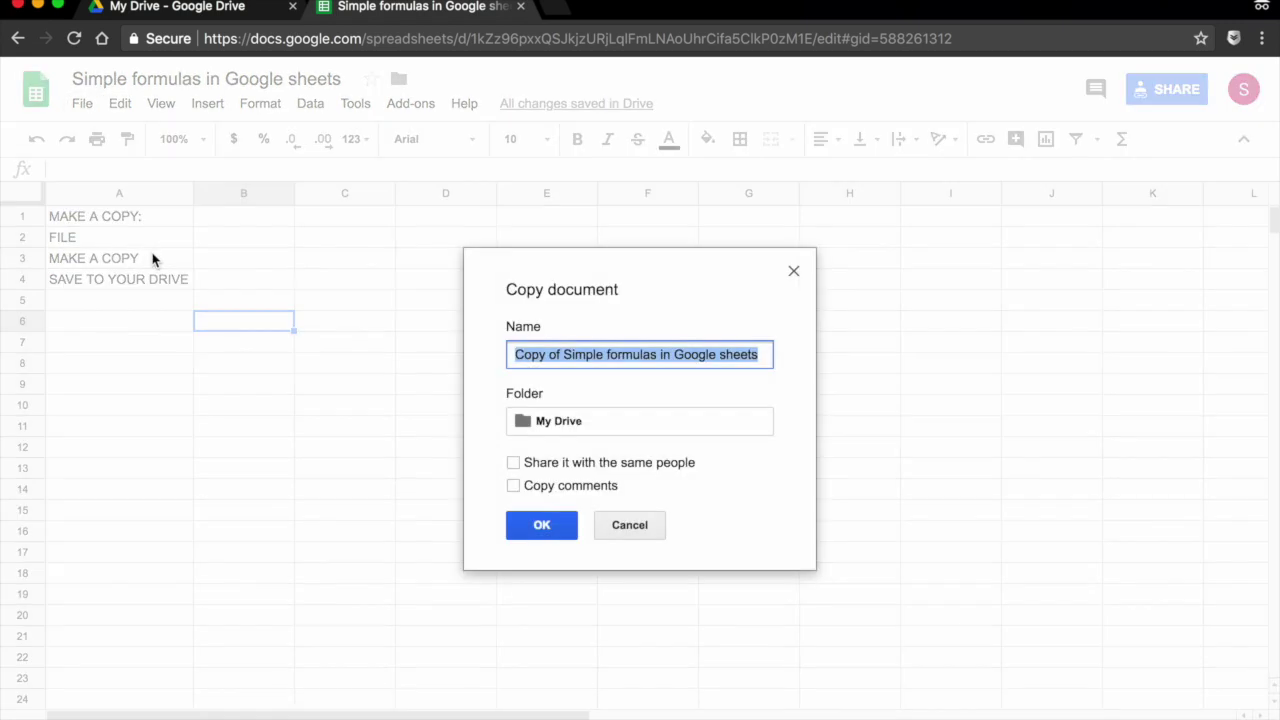